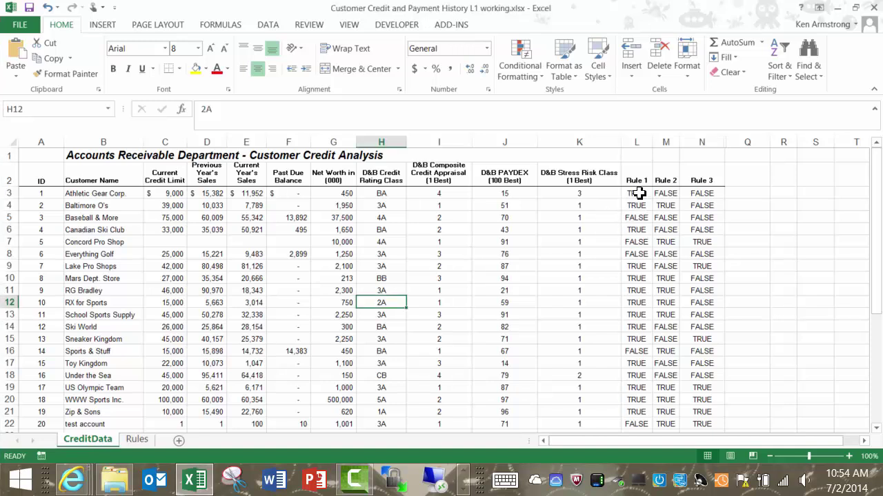
# - Inspect the Rule 1, Rule 2 and Rule 3 formulas in L3, M3 and N3 without changing them
pyautogui.click(639, 193)
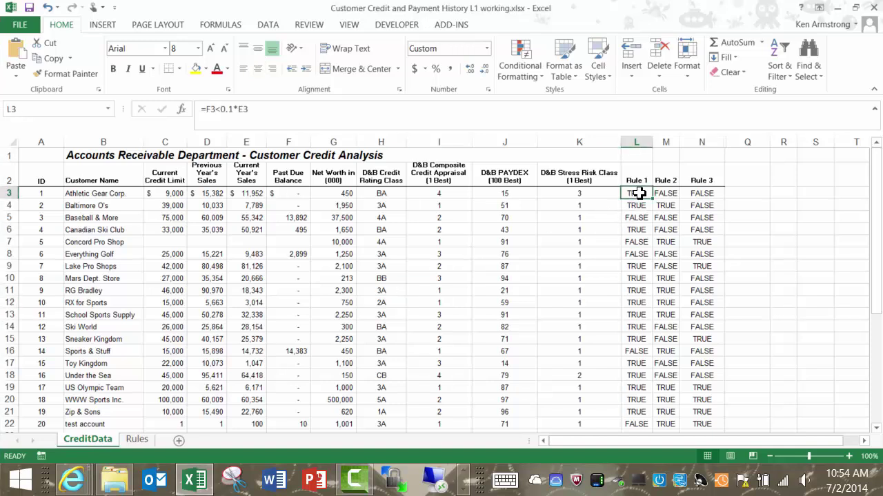
pyautogui.click(223, 111)
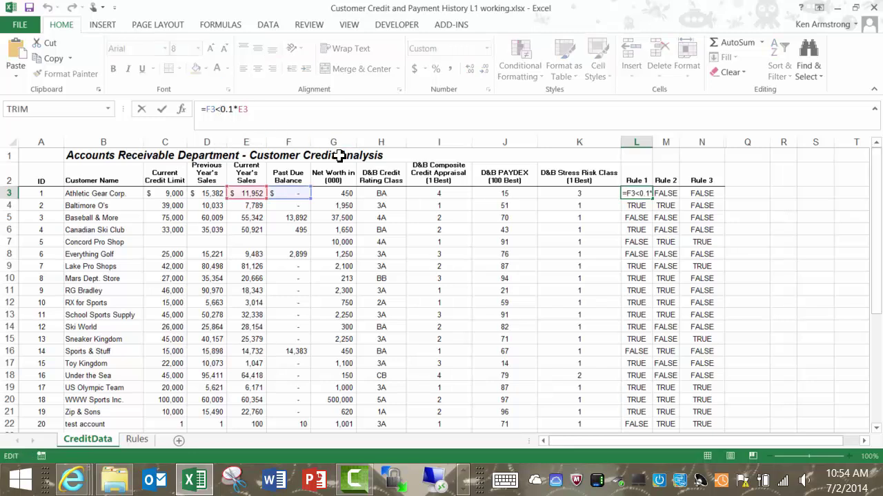
pyautogui.press('Escape')
pyautogui.click(666, 193)
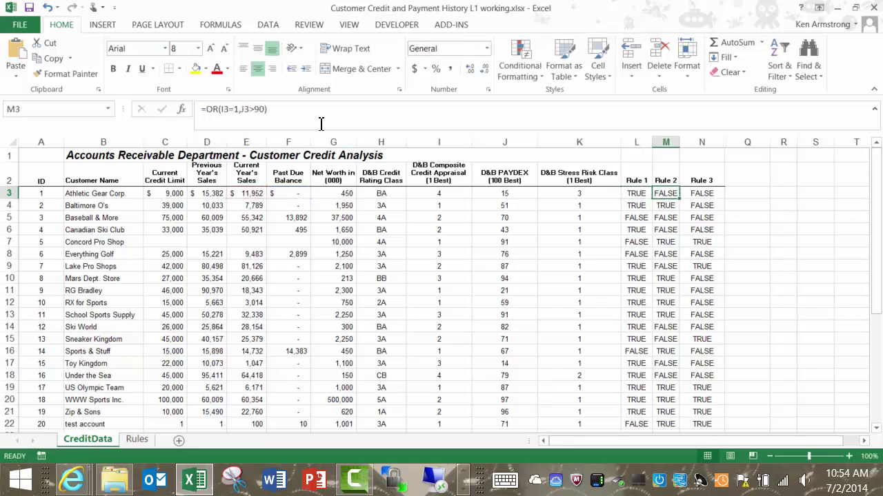
pyautogui.click(222, 110)
pyautogui.press('Escape')
pyautogui.click(716, 194)
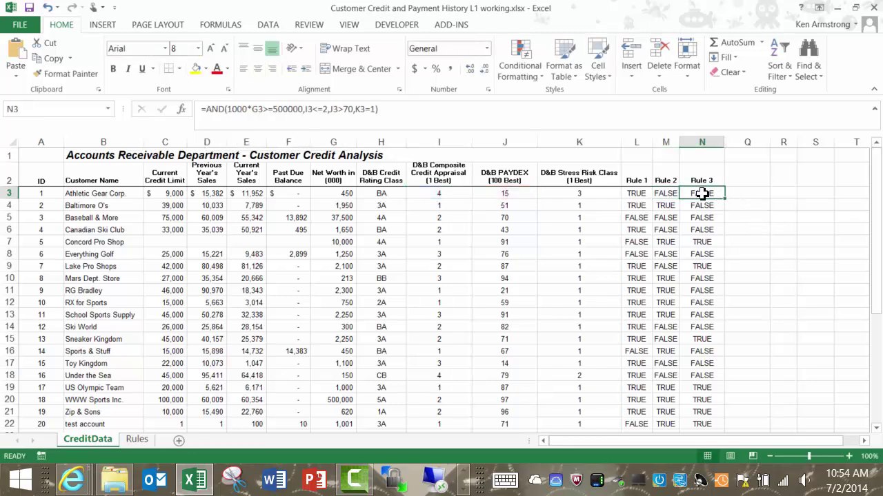
pyautogui.click(219, 111)
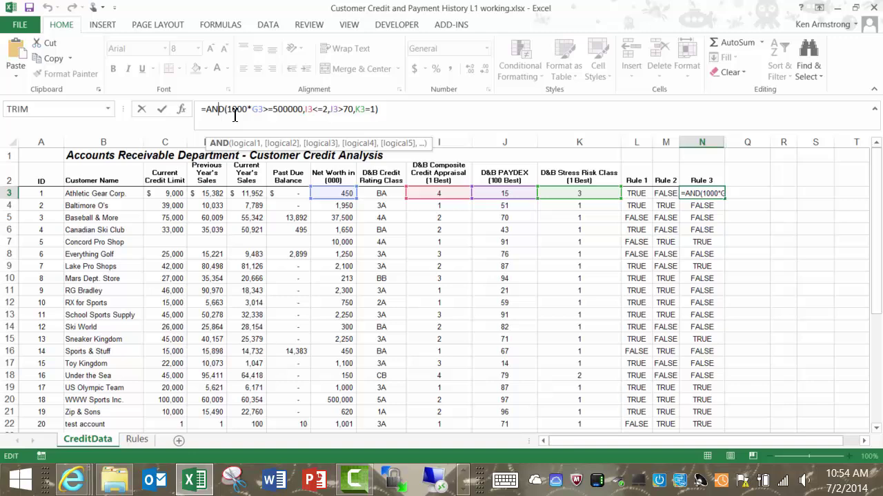
pyautogui.press('Escape')
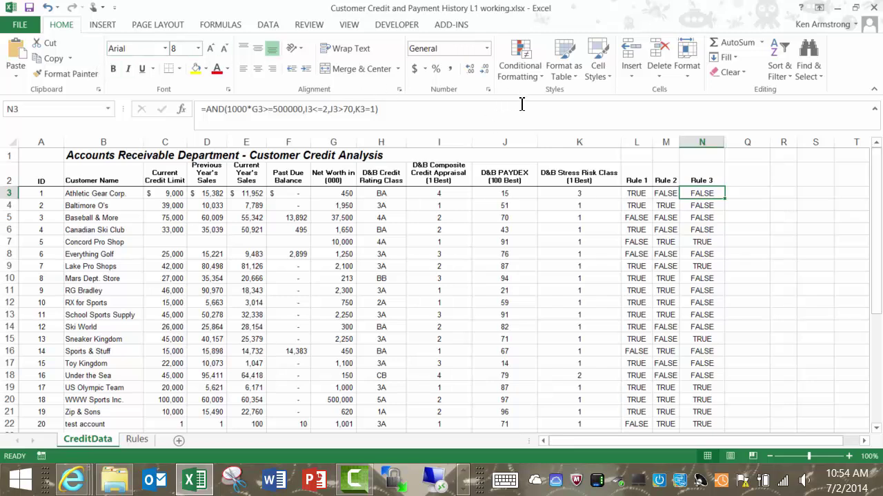
# - Review the Highlight Cells Rules, Top/Bottom Rules and Data Bars conditional formatting submenus
pyautogui.click(524, 57)
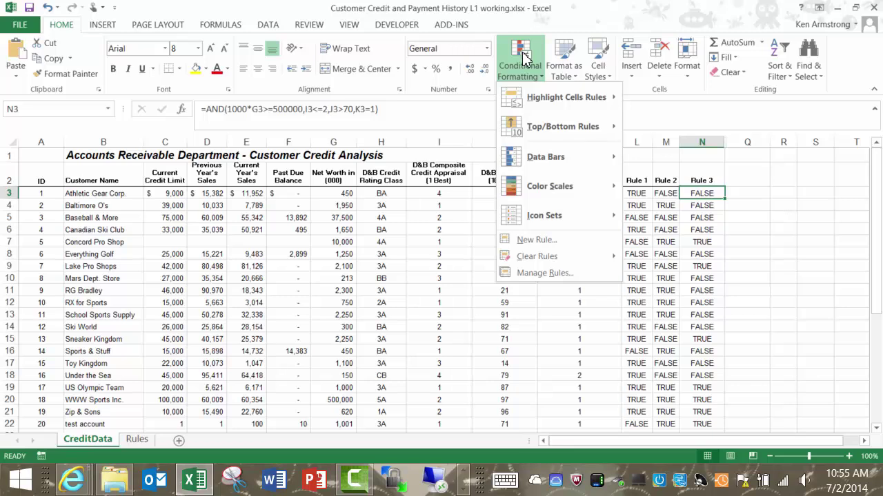
pyautogui.moveTo(573, 96)
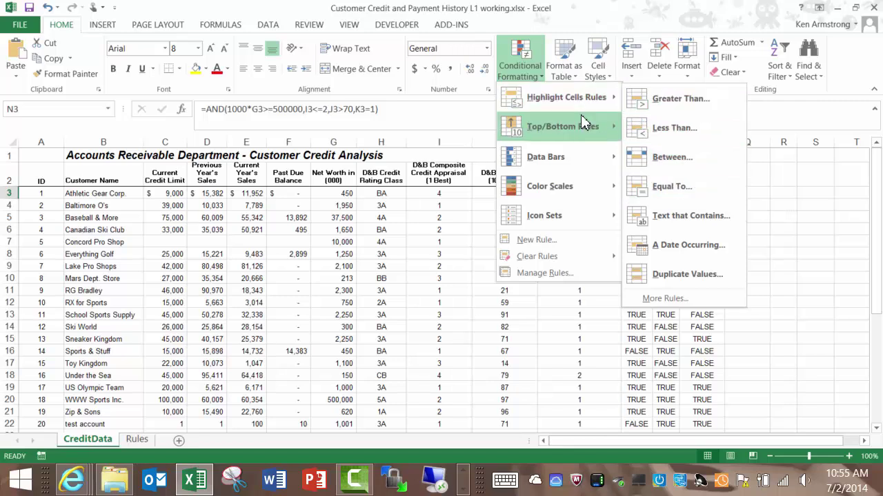
pyautogui.moveTo(570, 123)
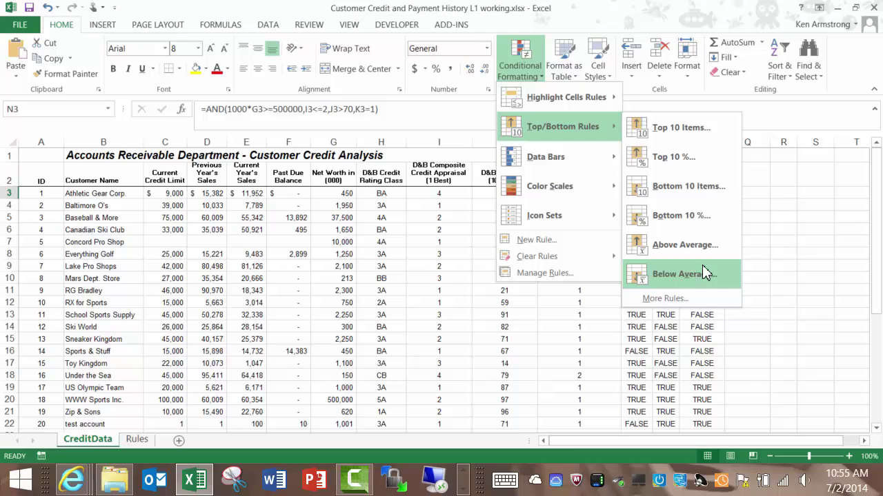
pyautogui.moveTo(586, 157)
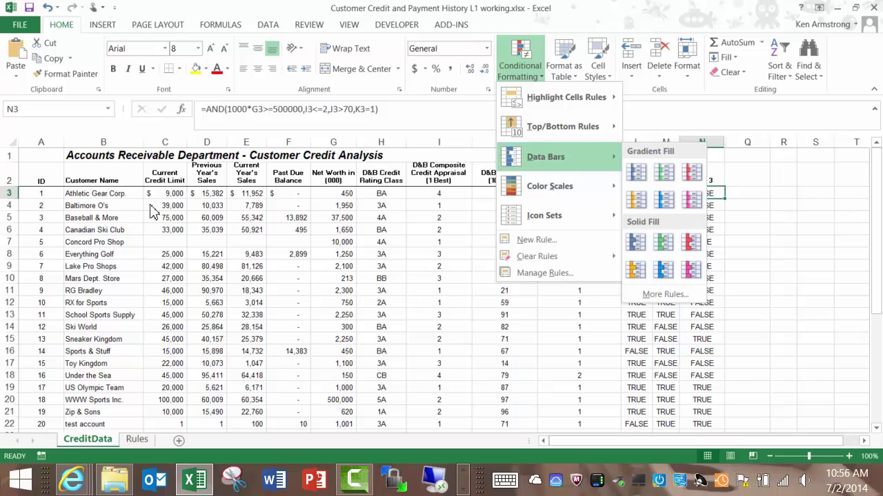
# - Apply Green Gradient Fill data bars to C3:C21 and widen column C for a one-line header
pyautogui.click(172, 196)
pyautogui.moveTo(172, 193); pyautogui.dragTo(169, 408)
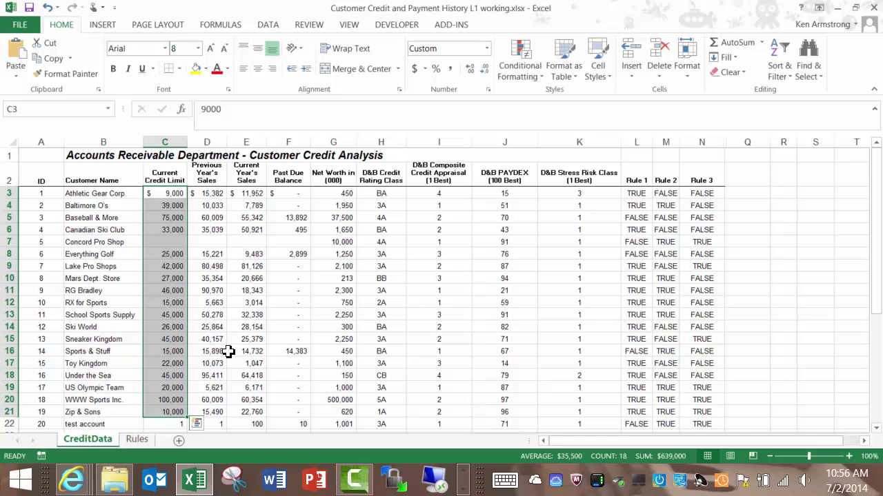
pyautogui.click(538, 78)
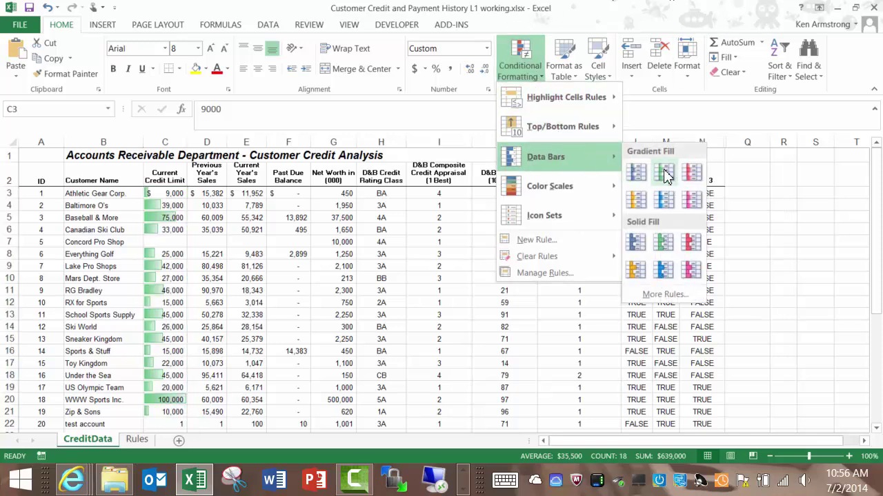
pyautogui.click(665, 173)
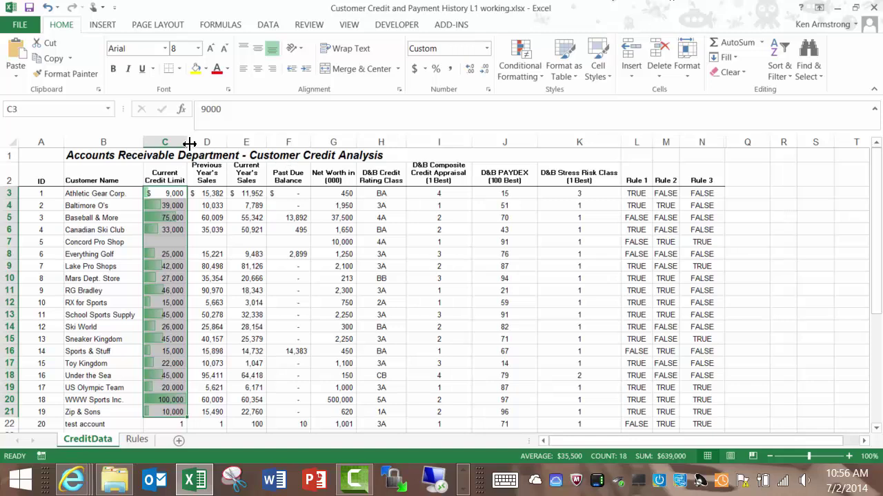
pyautogui.moveTo(189, 143); pyautogui.dragTo(216, 143)
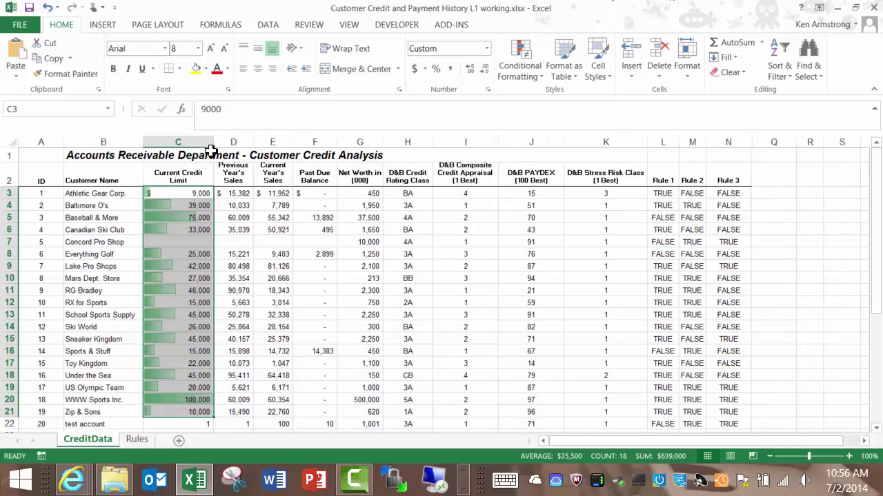
pyautogui.click(205, 267)
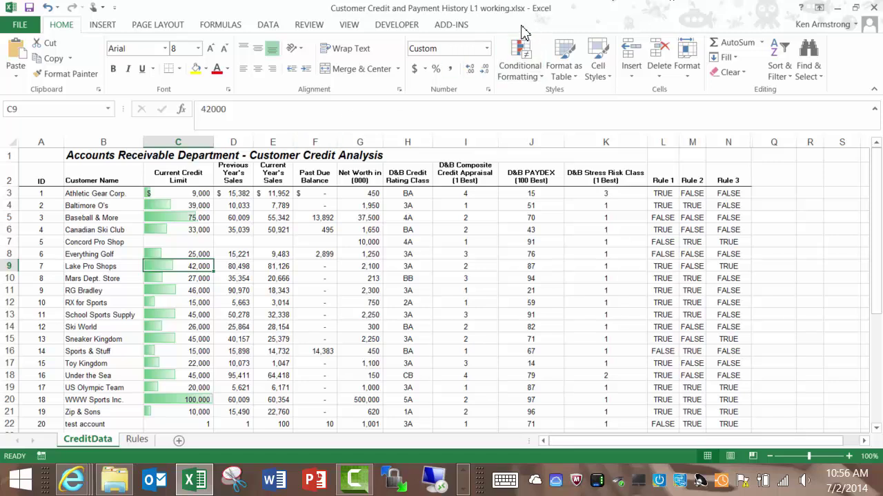
# - Shade Previous Year's Sales D3:D21 with a Green-Yellow-Red colour scale
pyautogui.click(519, 65)
pyautogui.moveTo(567, 196)
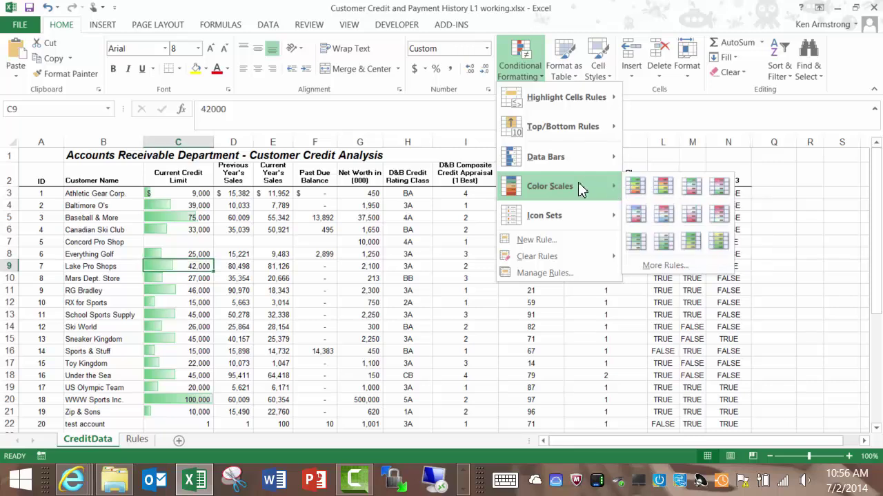
pyautogui.click(252, 198)
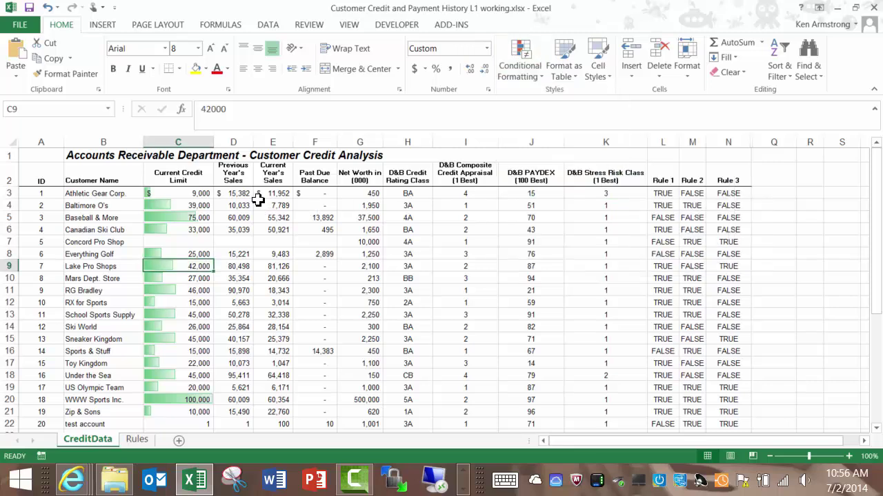
pyautogui.moveTo(237, 194); pyautogui.dragTo(224, 416)
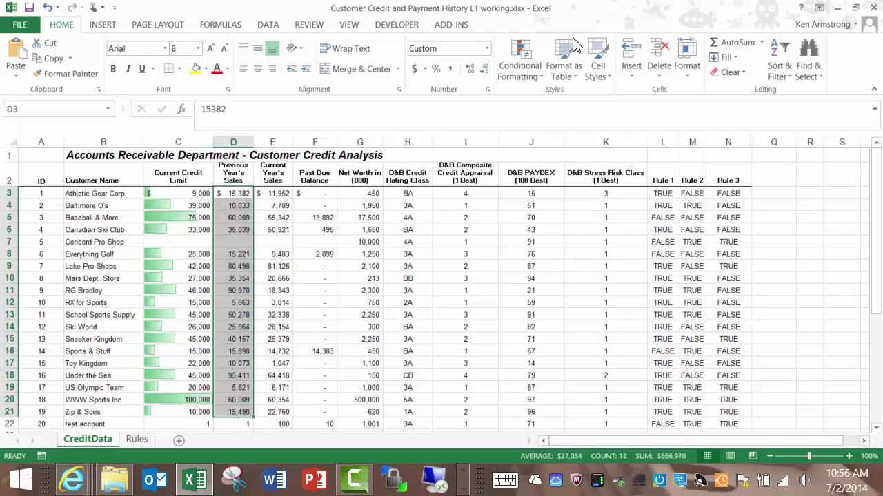
pyautogui.click(541, 77)
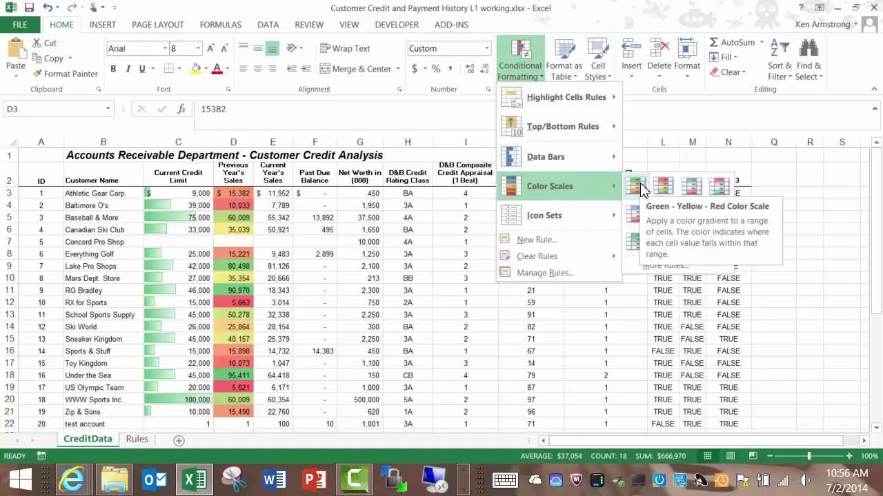
pyautogui.click(635, 186)
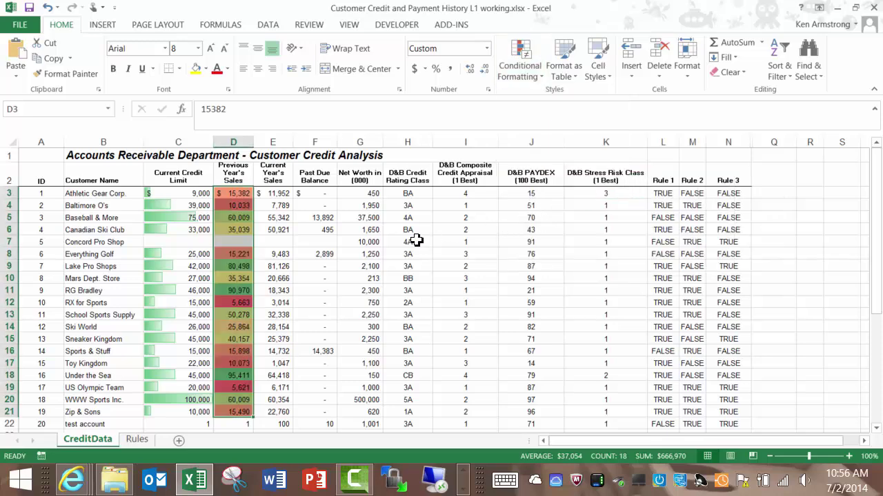
# - Shade Past Due Balance F3:F21 with a Red-Yellow-Green scale, highest values red
pyautogui.moveTo(315, 218); pyautogui.dragTo(328, 411)
pyautogui.moveTo(315, 193); pyautogui.dragTo(306, 417)
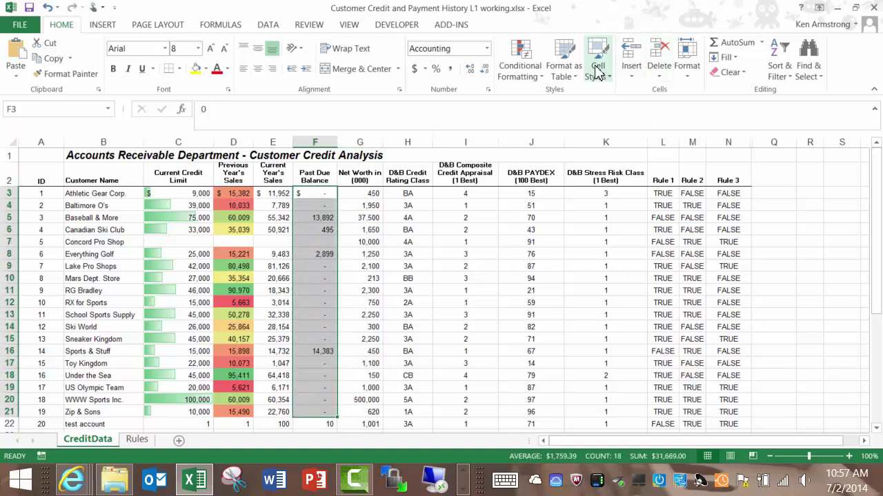
pyautogui.click(514, 65)
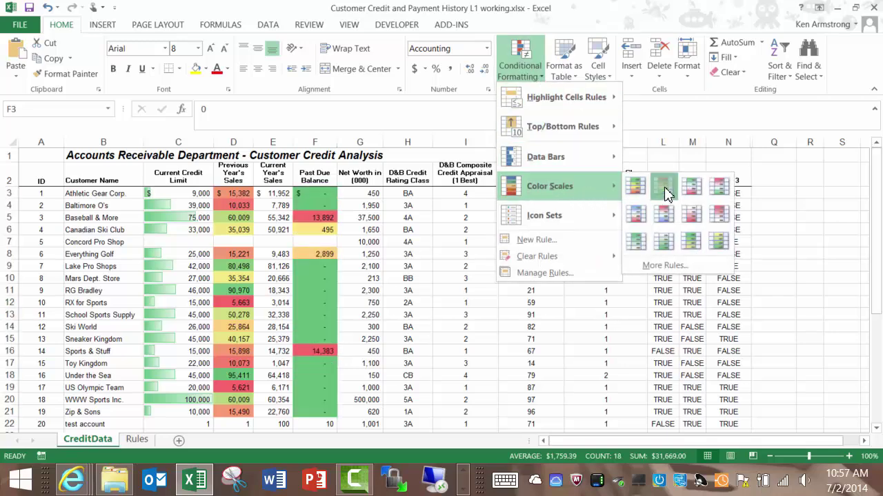
pyautogui.click(667, 193)
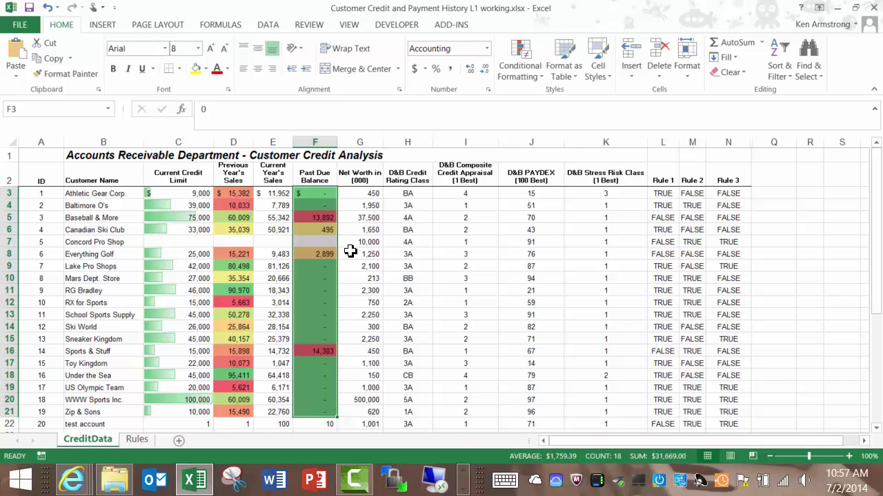
pyautogui.moveTo(40, 194); pyautogui.dragTo(40, 422)
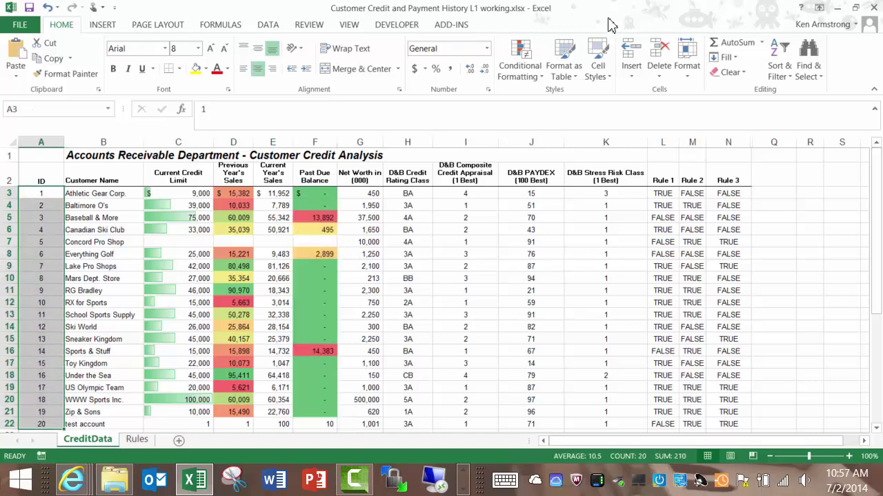
# - Apply coloured three-arrow icons to the customer ID values
pyautogui.click(541, 81)
pyautogui.moveTo(534, 215)
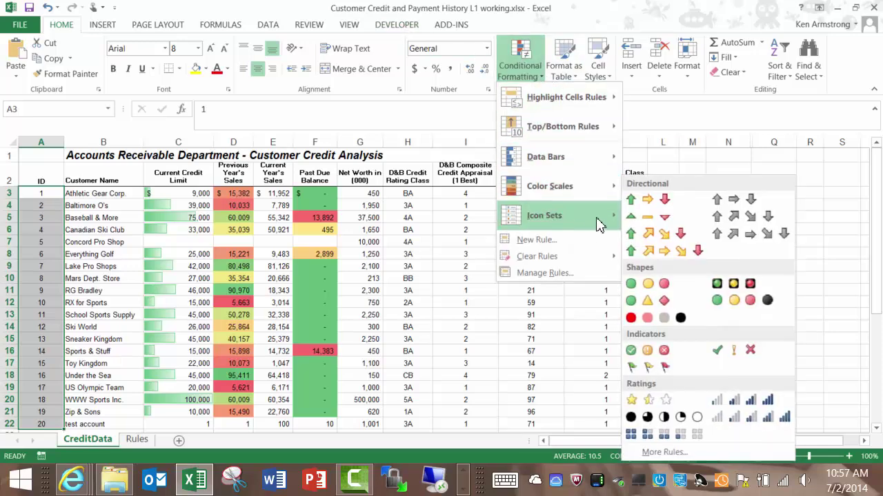
pyautogui.click(664, 200)
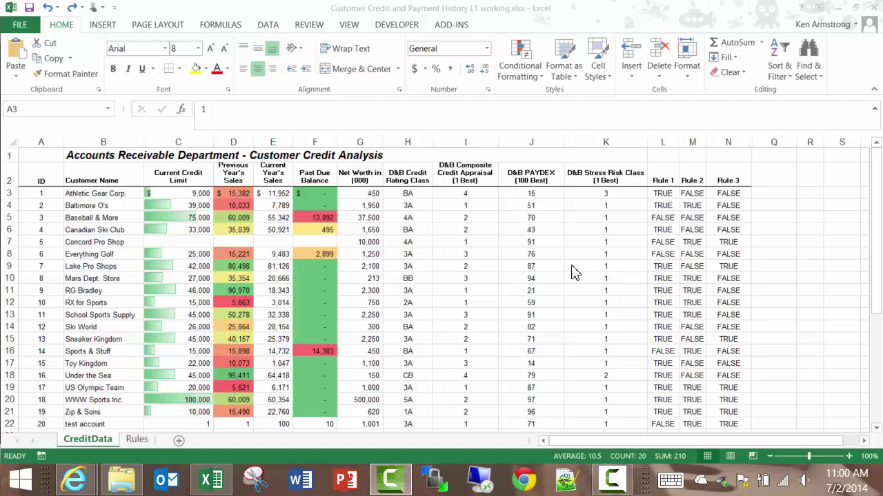
pyautogui.click(31, 199)
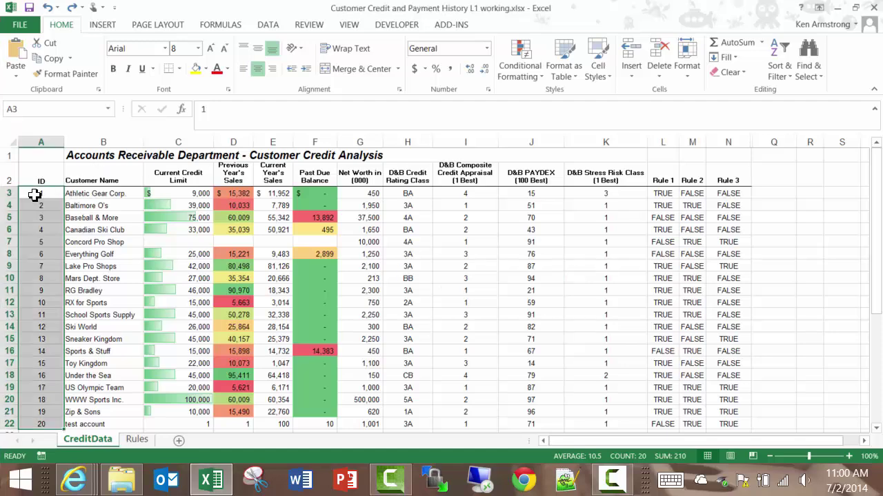
# - Replace them with traffic-light icons in reversed order, green for low IDs and red for high
pyautogui.click(541, 75)
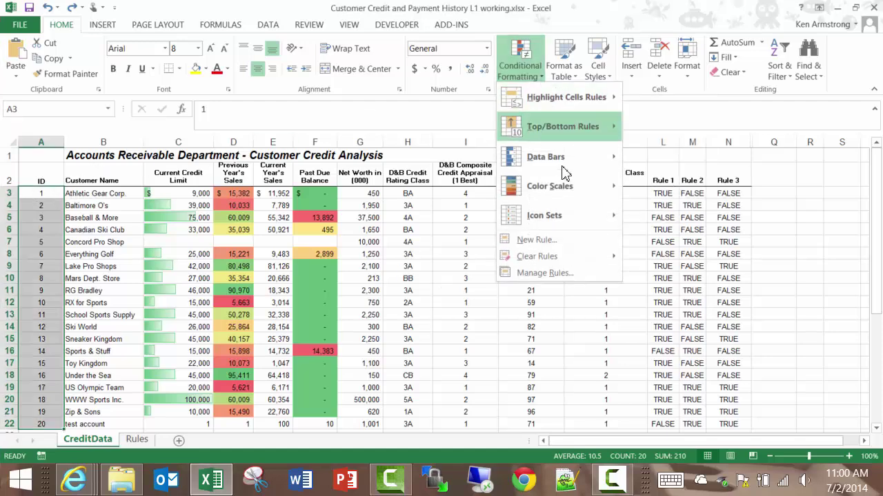
pyautogui.moveTo(592, 233)
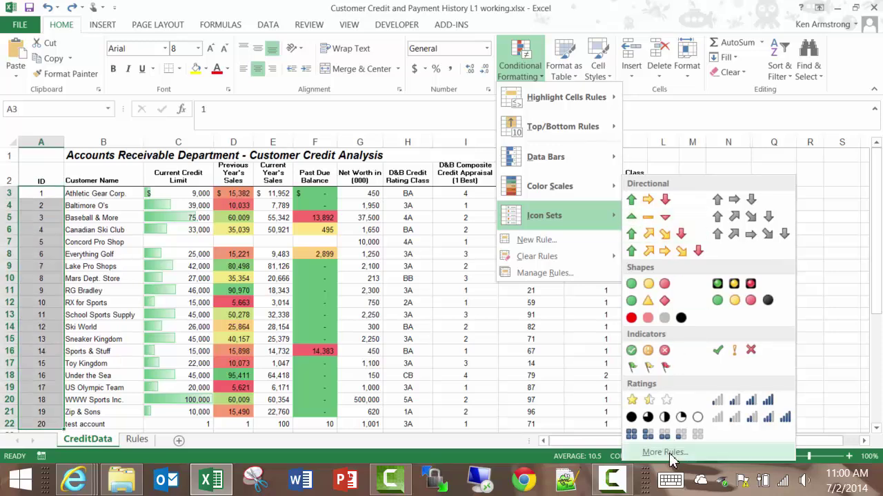
pyautogui.click(666, 455)
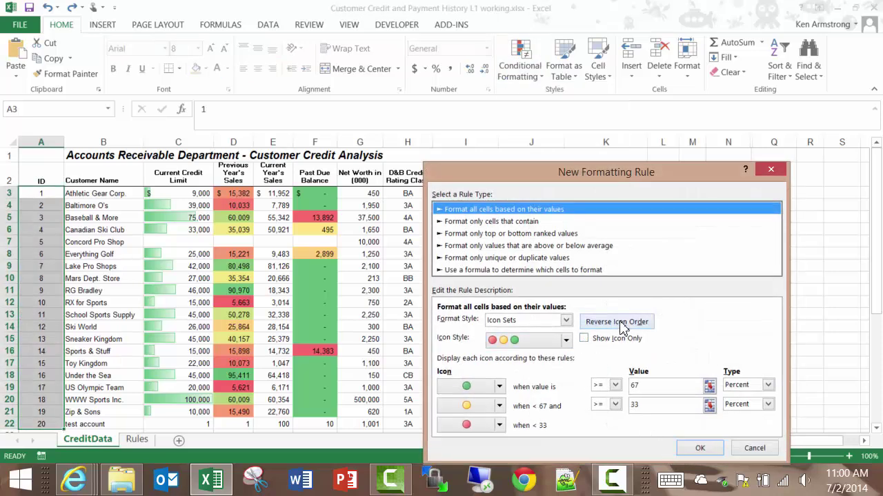
pyautogui.click(623, 322)
pyautogui.click(620, 324)
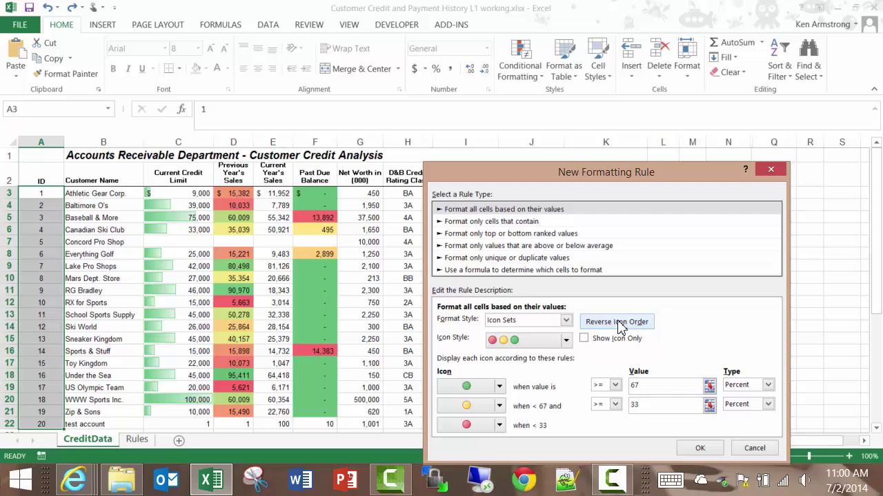
pyautogui.click(619, 327)
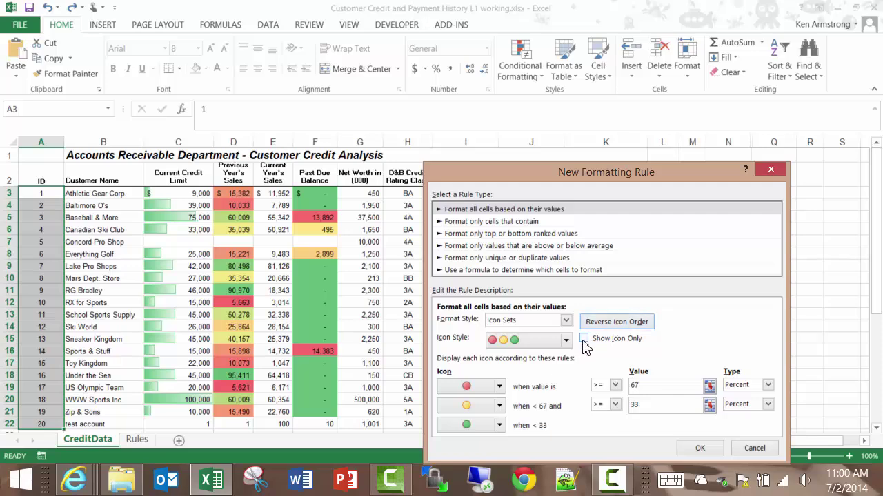
pyautogui.click(701, 449)
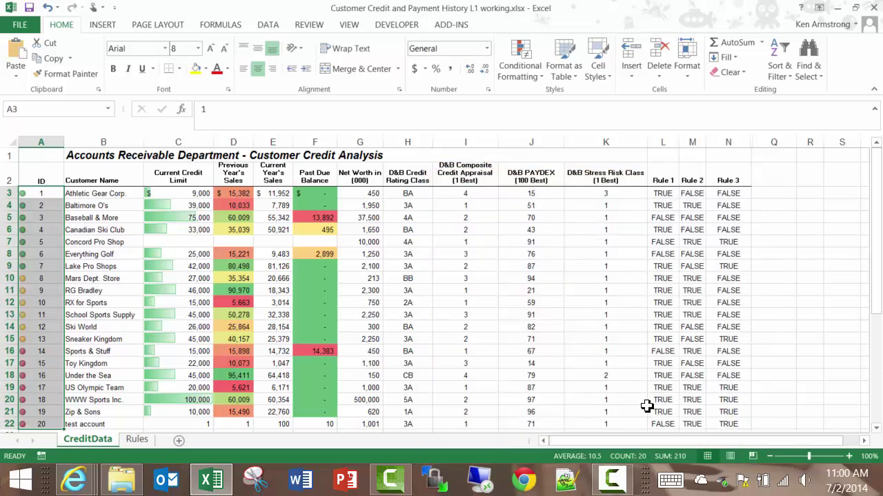
pyautogui.click(533, 76)
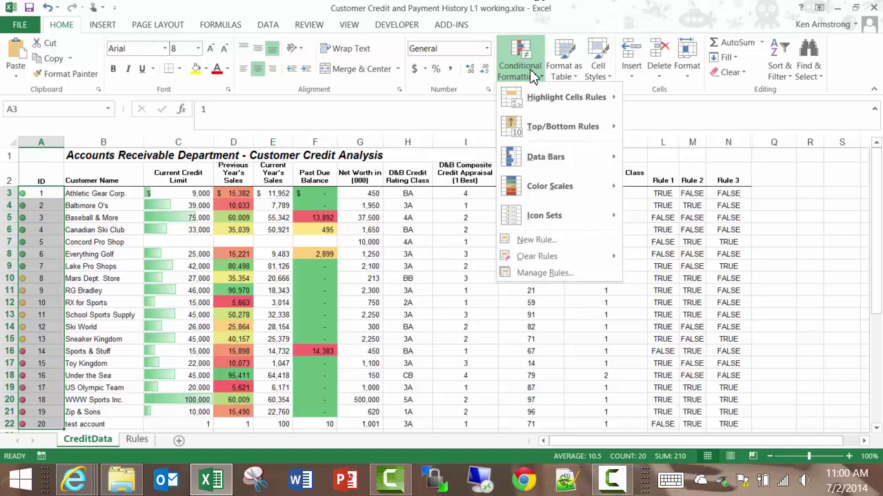
pyautogui.moveTo(550, 262)
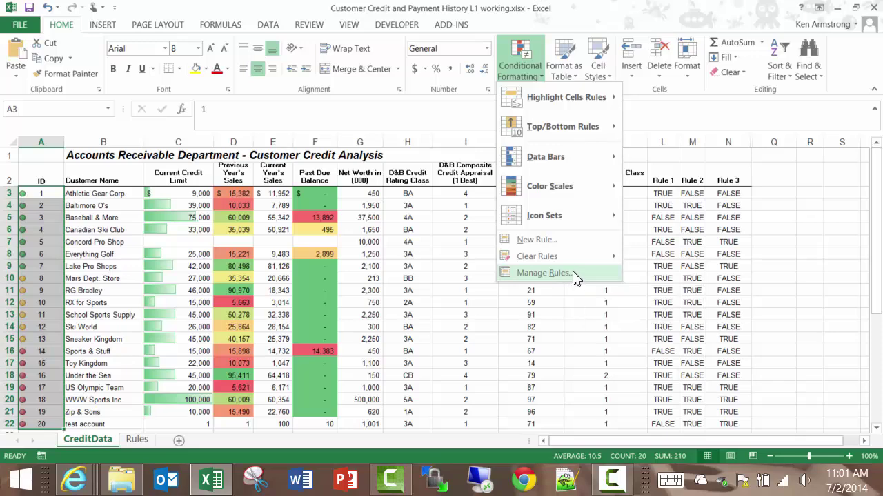
pyautogui.click(576, 277)
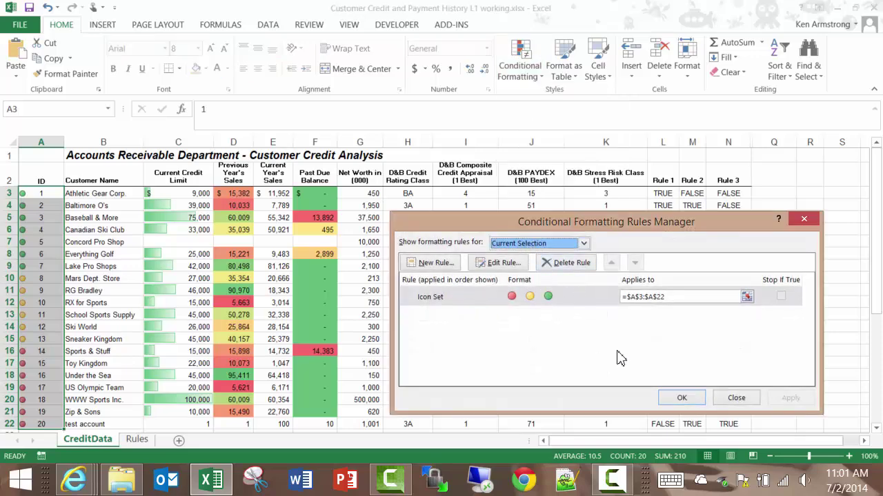
pyautogui.click(738, 400)
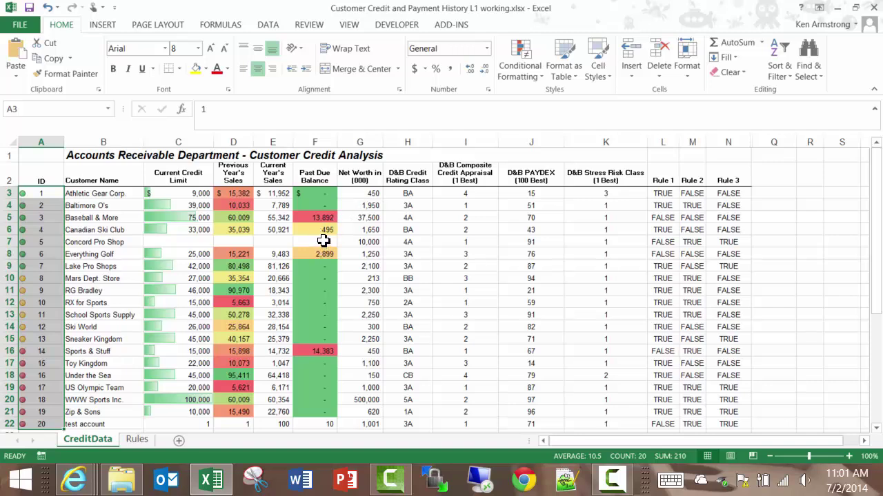
pyautogui.moveTo(661, 193); pyautogui.dragTo(690, 424)
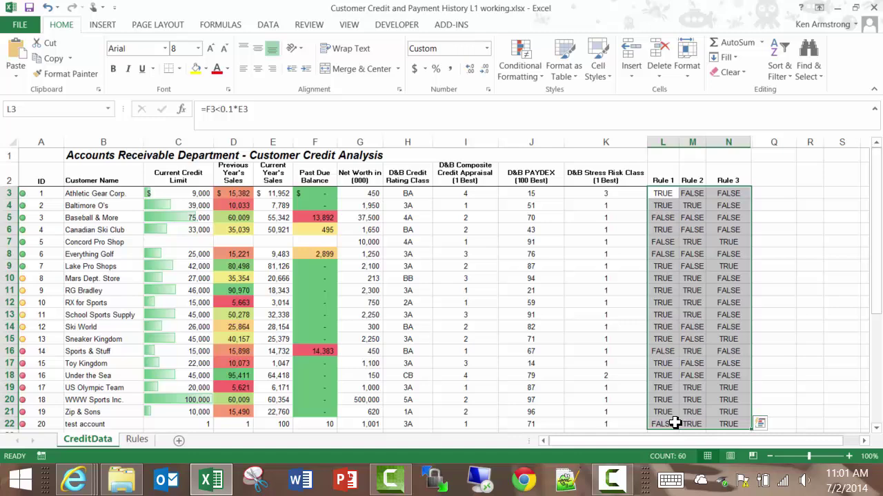
pyautogui.click(672, 424)
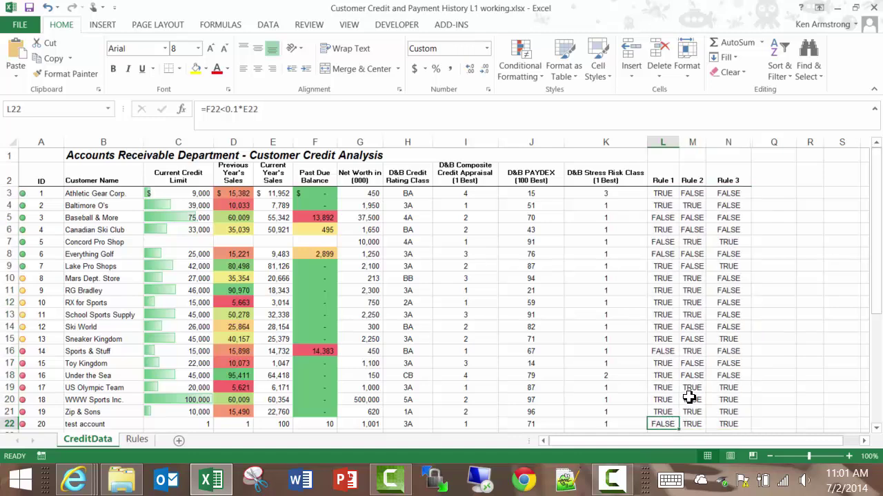
pyautogui.click(66, 424)
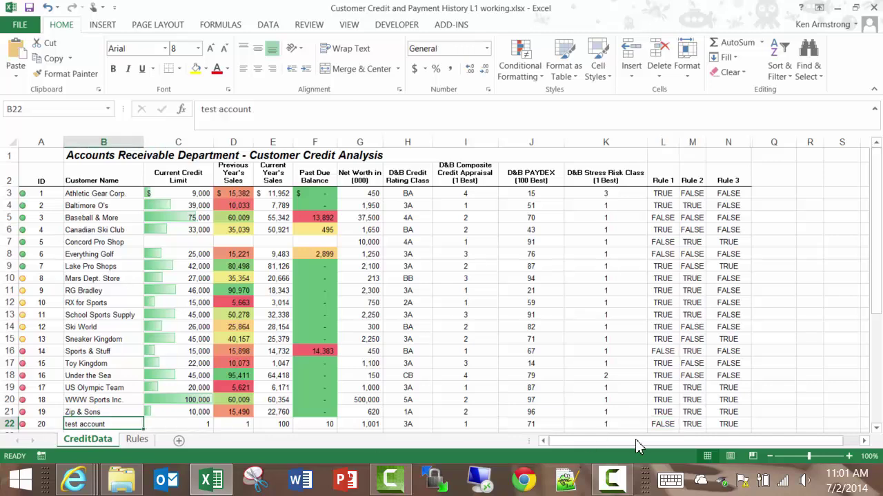
pyautogui.click(672, 424)
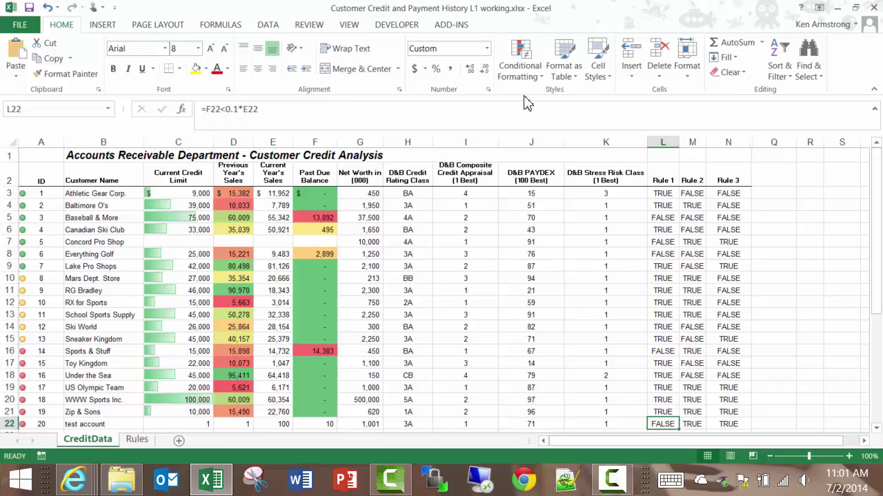
# - Start a new formatting rule of type 'Format only cells that contain'
pyautogui.click(540, 77)
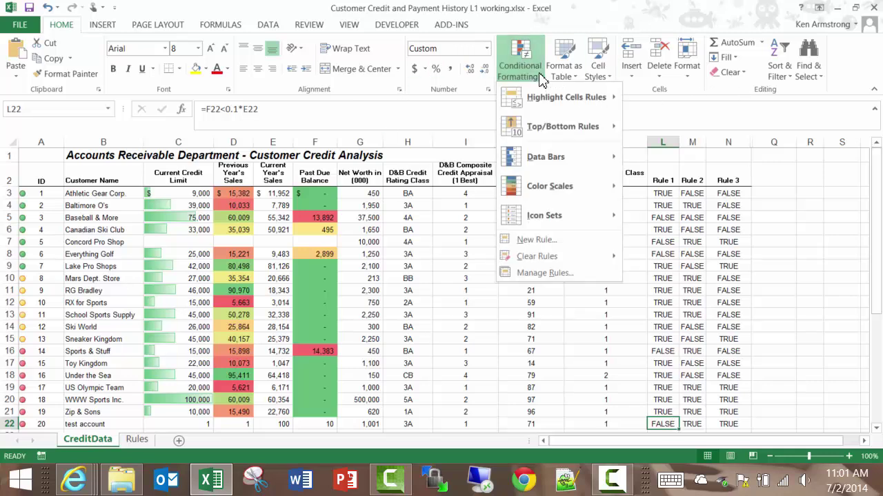
pyautogui.click(546, 241)
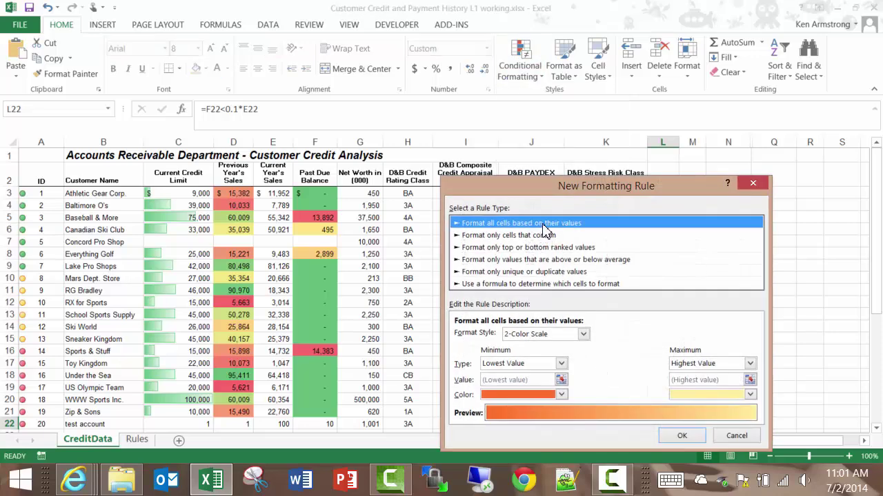
pyautogui.click(583, 335)
pyautogui.click(586, 336)
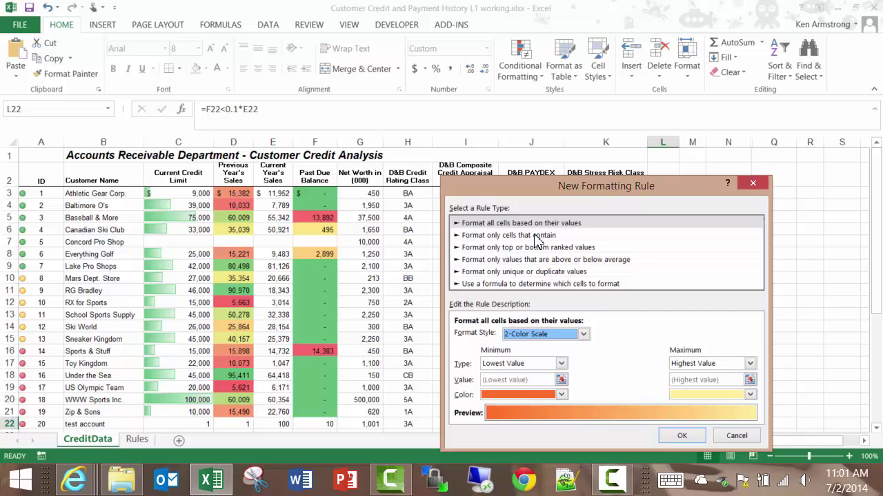
pyautogui.click(583, 335)
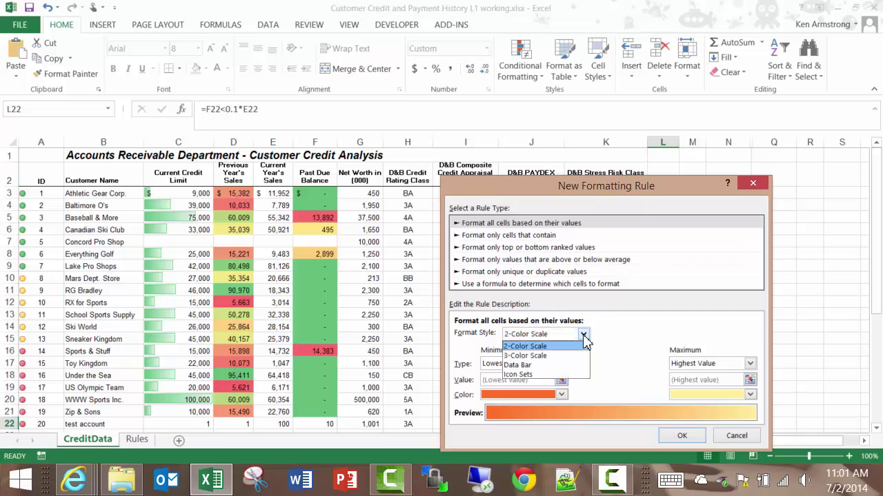
pyautogui.click(584, 335)
pyautogui.click(540, 236)
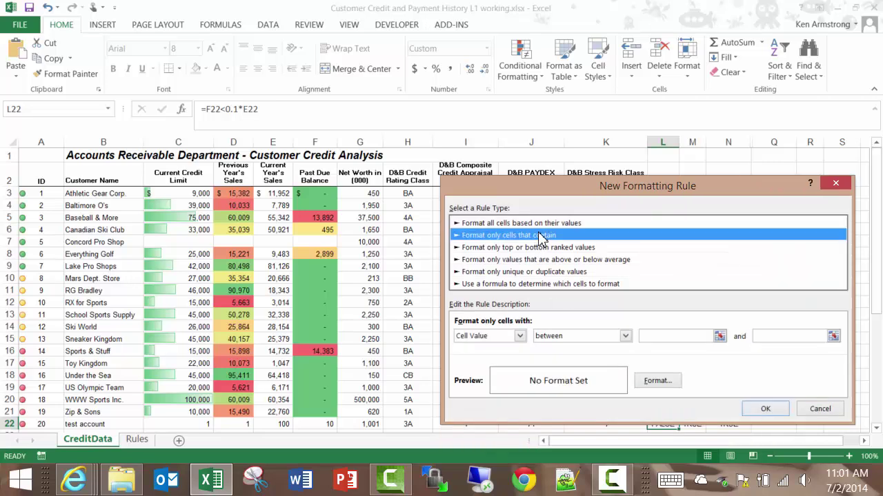
# - Set the rule's condition to Cell Value equal to true
pyautogui.click(519, 337)
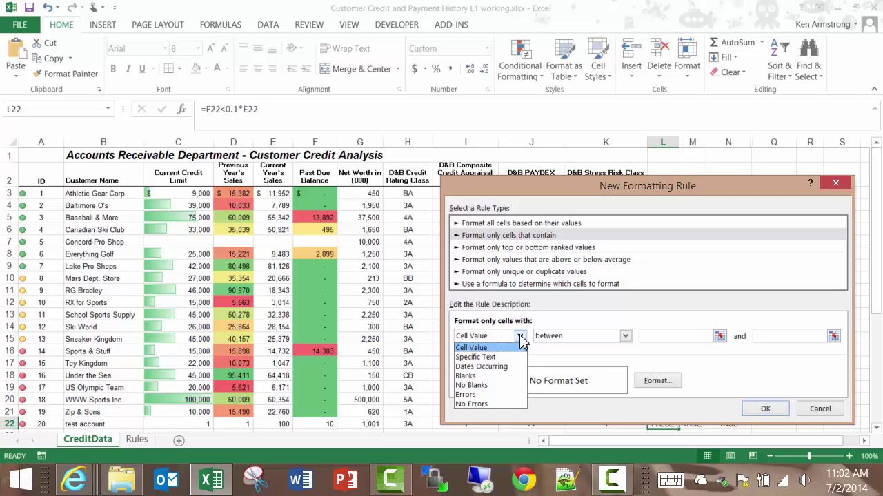
pyautogui.click(520, 338)
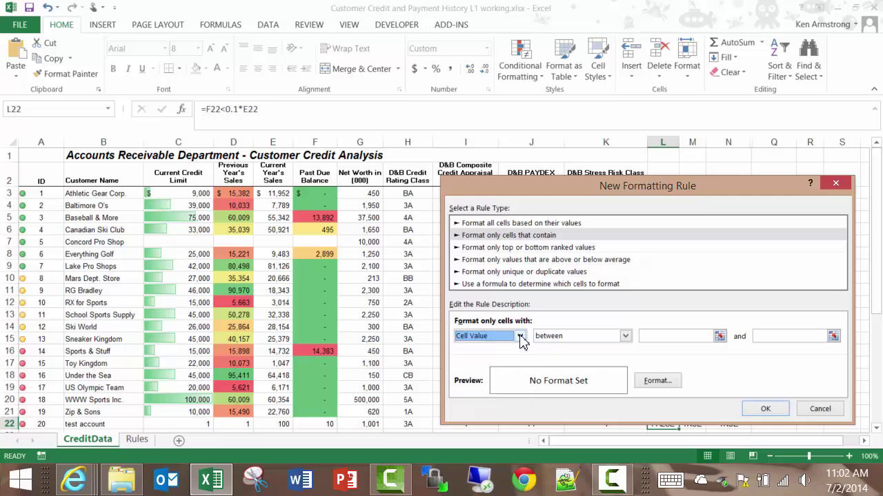
pyautogui.click(520, 337)
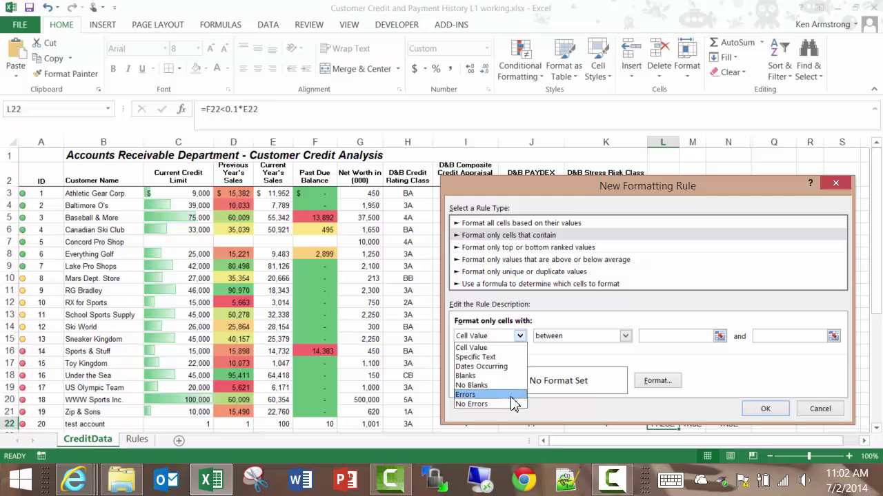
pyautogui.click(514, 349)
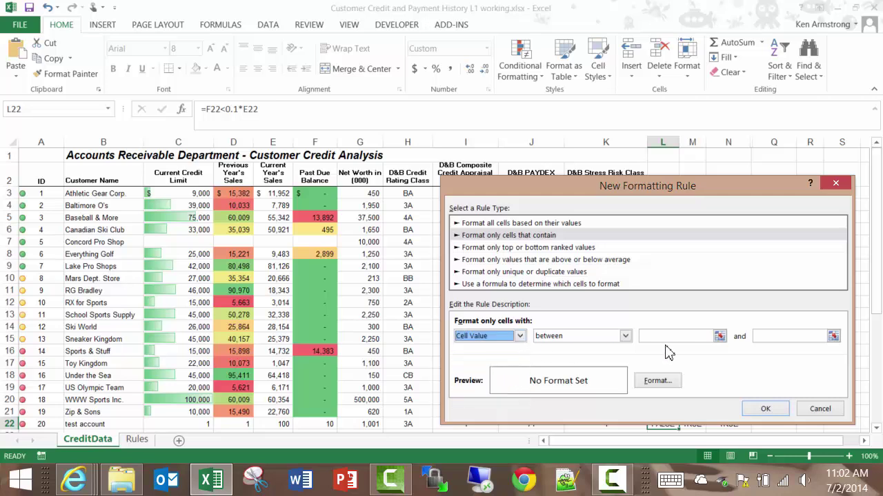
pyautogui.click(626, 336)
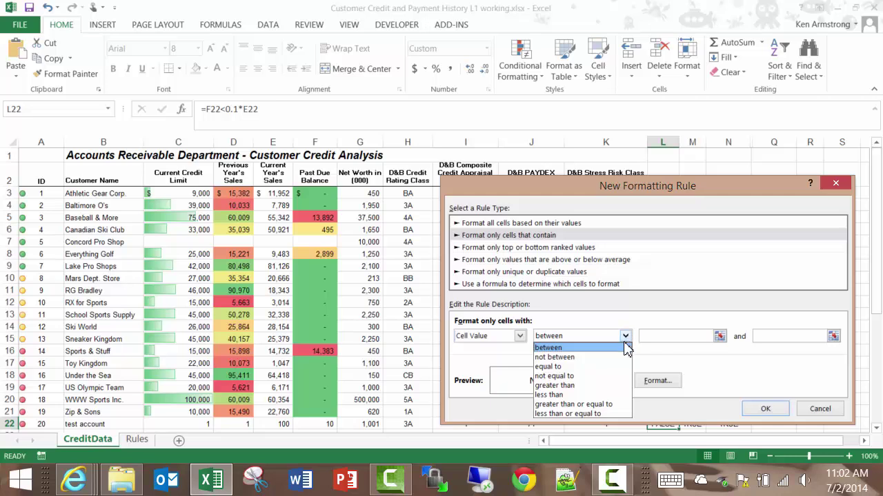
pyautogui.click(589, 367)
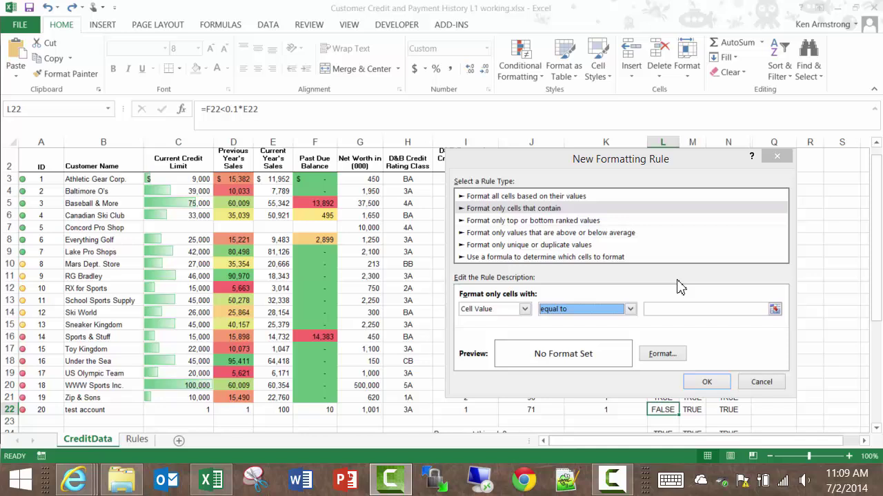
pyautogui.click(669, 309)
pyautogui.click(669, 310)
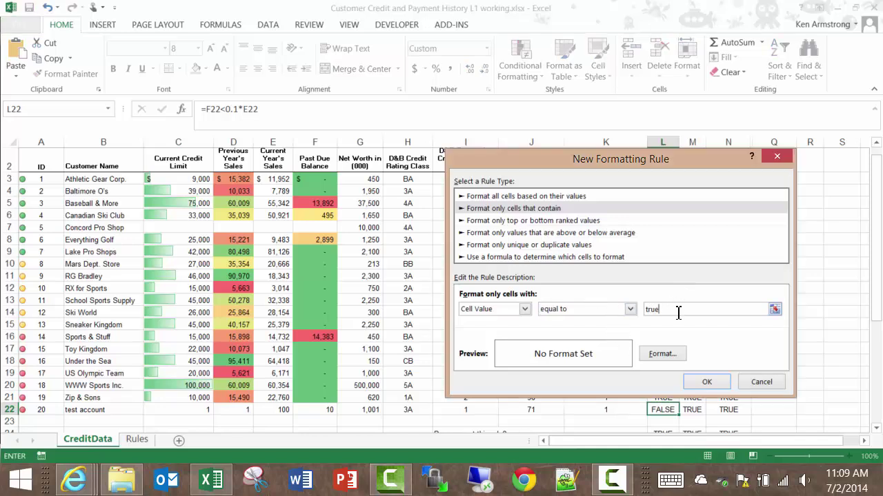
# - Format matching cells as bold italic text on a light green fill
pyautogui.click(678, 355)
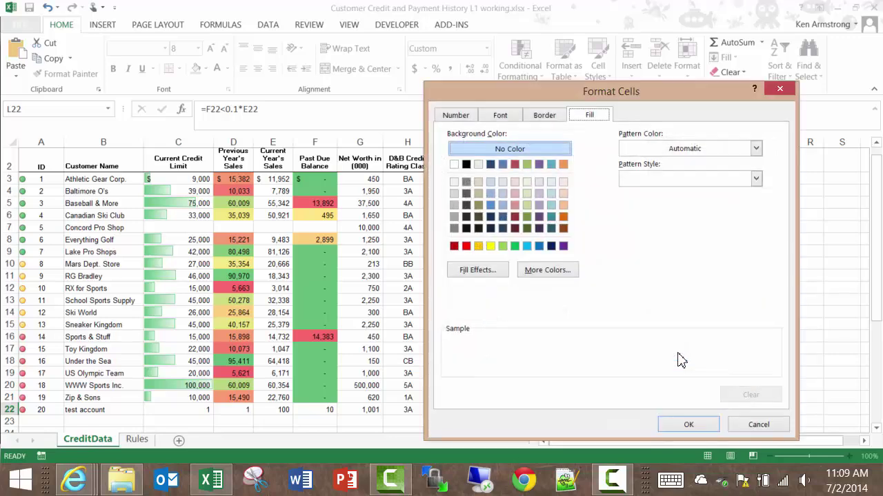
pyautogui.click(511, 117)
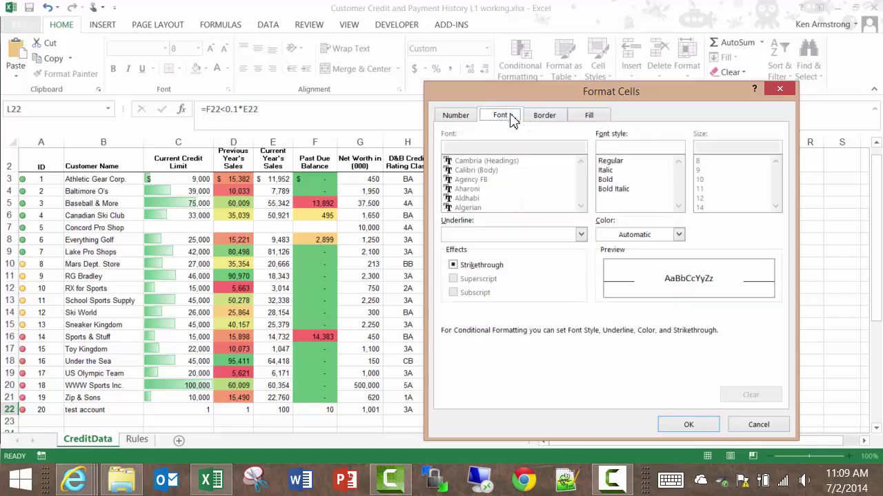
pyautogui.click(624, 189)
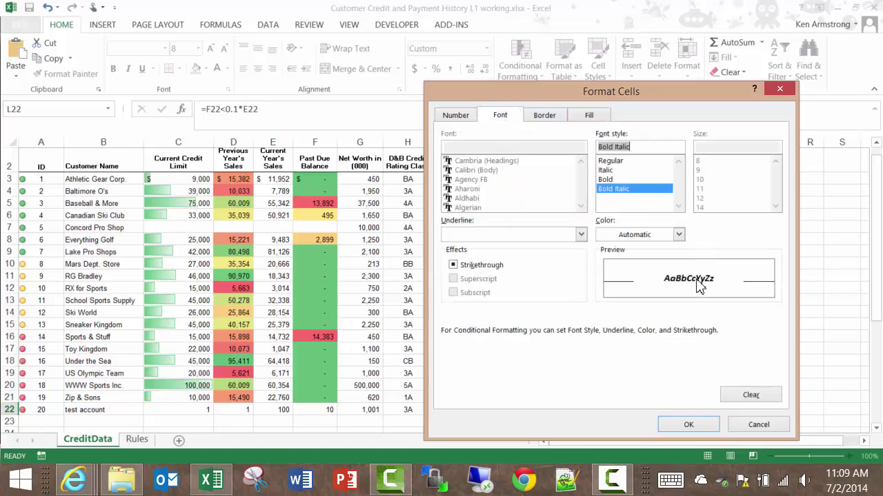
pyautogui.click(596, 115)
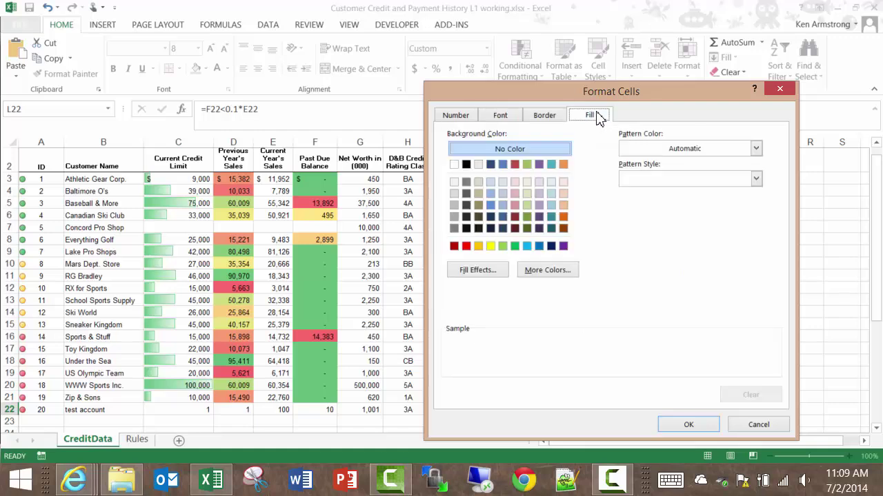
pyautogui.click(502, 247)
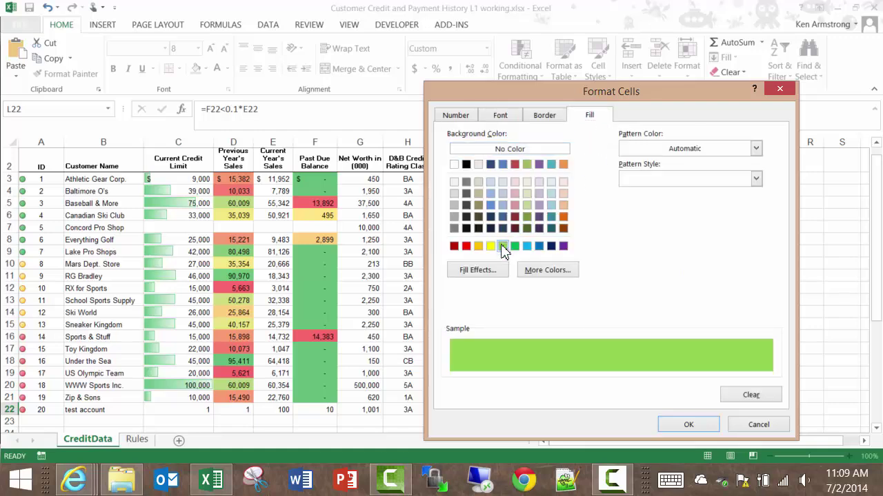
pyautogui.click(690, 425)
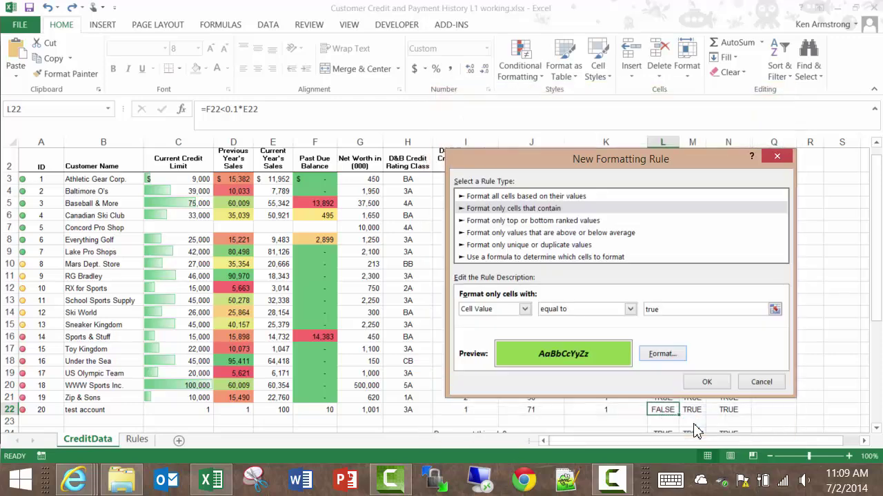
# - Add an Equal To rule giving cells equal to false a light red fill with dark red text
pyautogui.click(708, 382)
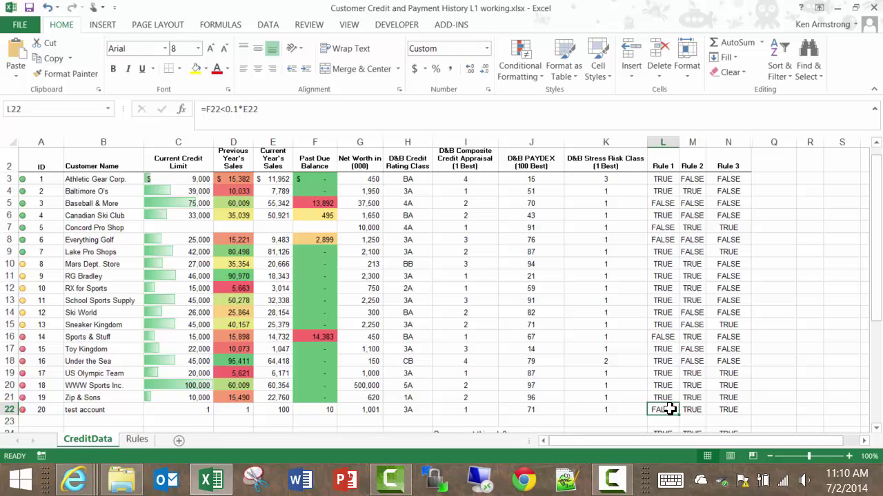
pyautogui.click(535, 71)
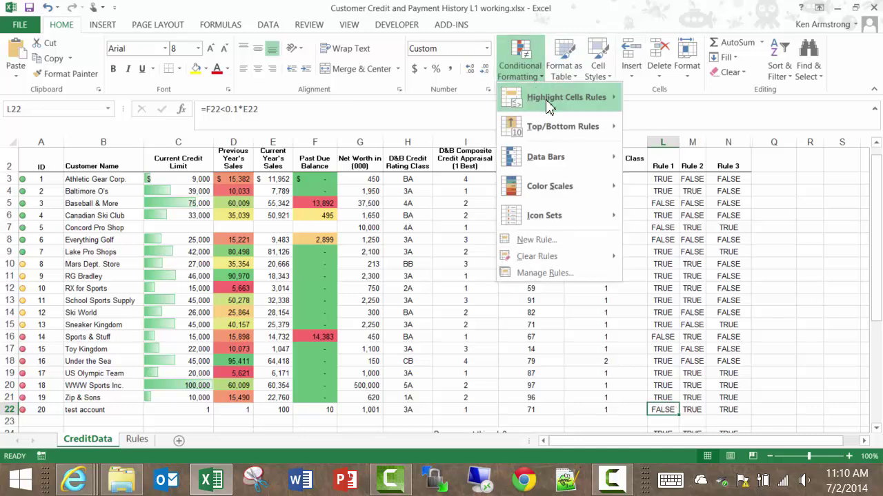
pyautogui.moveTo(551, 102)
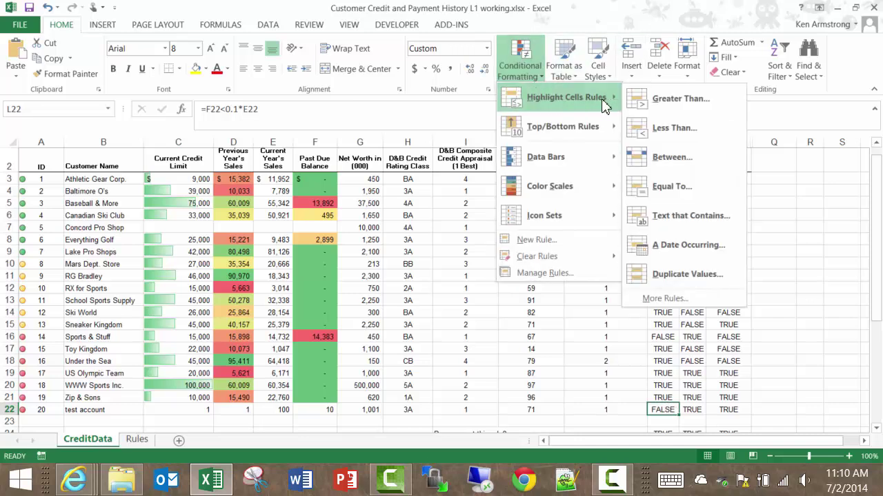
pyautogui.click(686, 187)
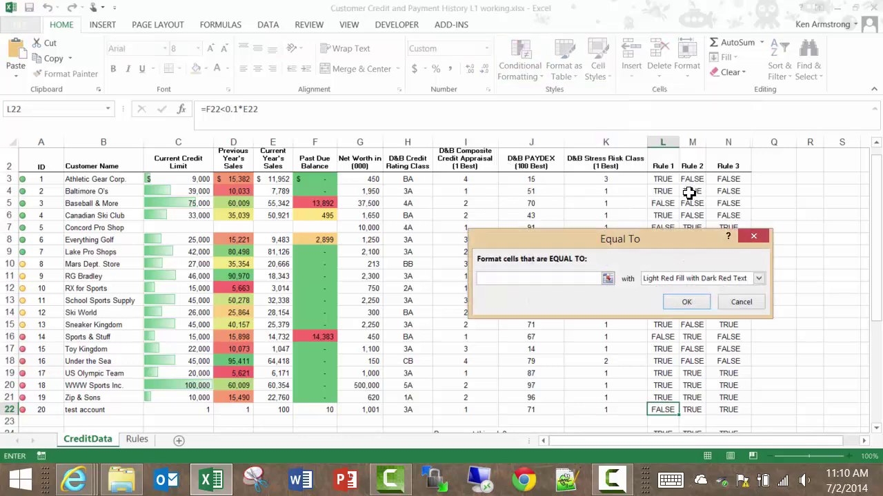
pyautogui.write('false')
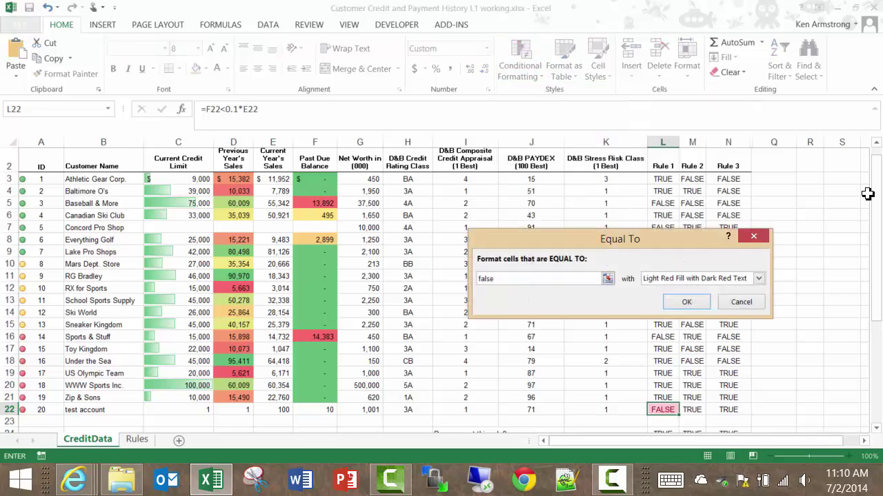
pyautogui.click(757, 279)
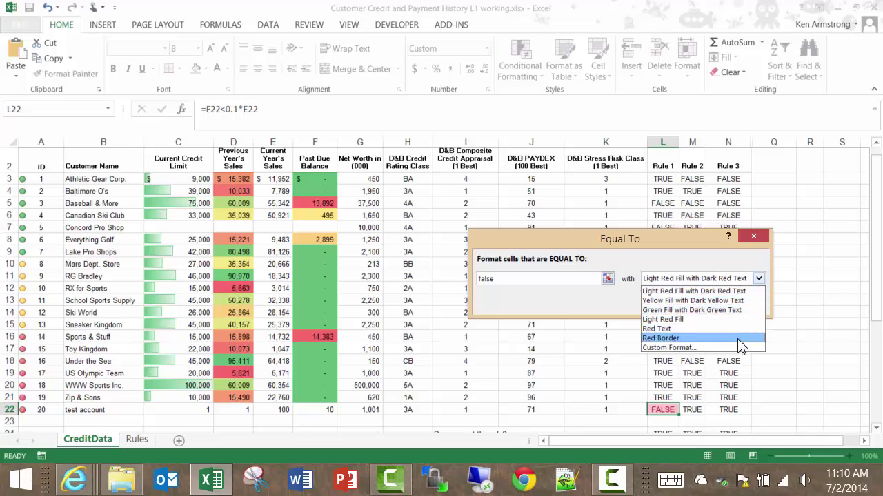
pyautogui.click(729, 291)
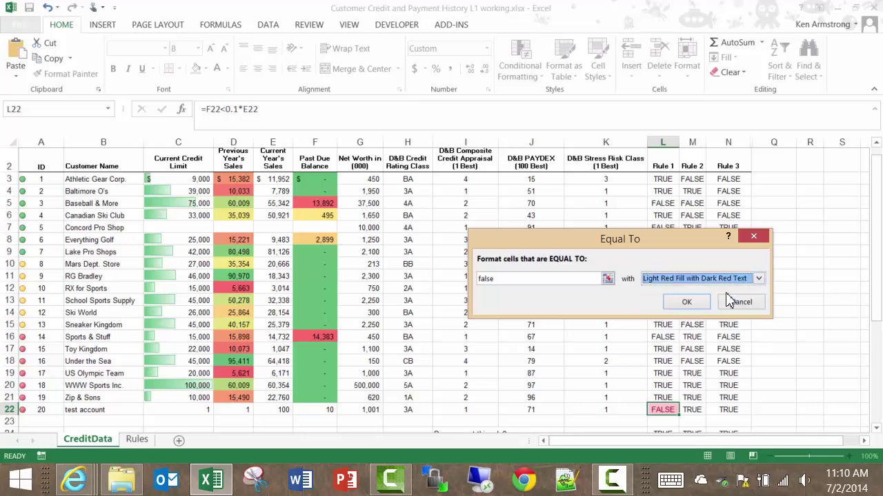
pyautogui.click(687, 302)
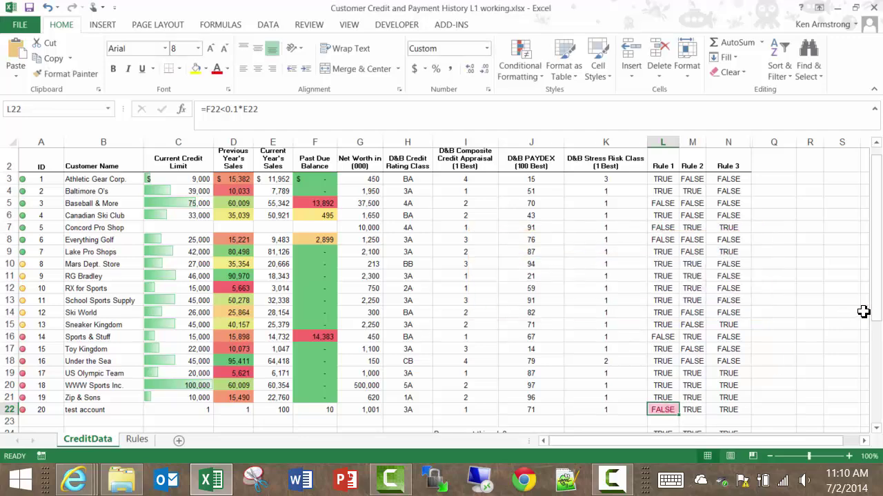
# - Test L22 with true, false and x, confirming green, red and no highlight
pyautogui.write('true')
pyautogui.press('Return')
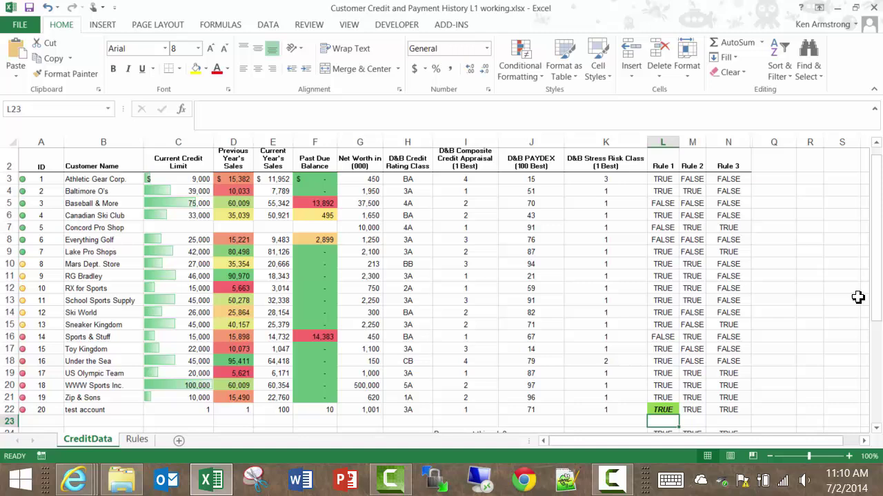
pyautogui.press('Up')
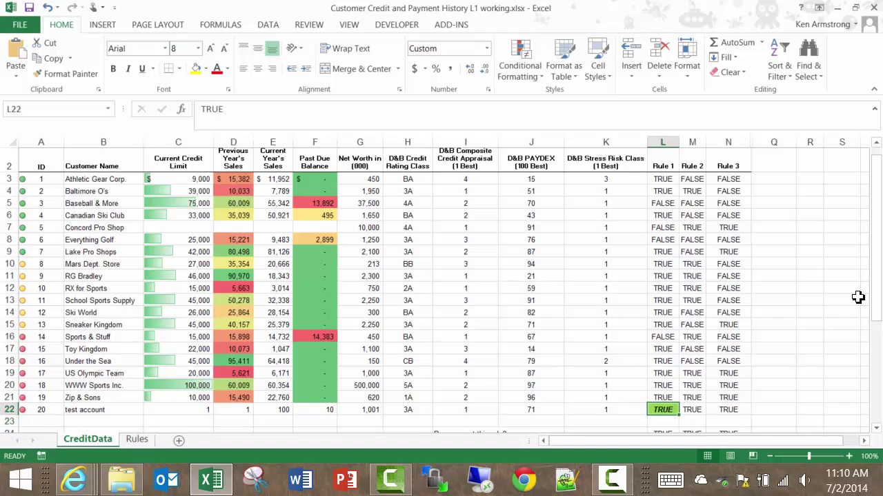
pyautogui.write('false')
pyautogui.press('Return')
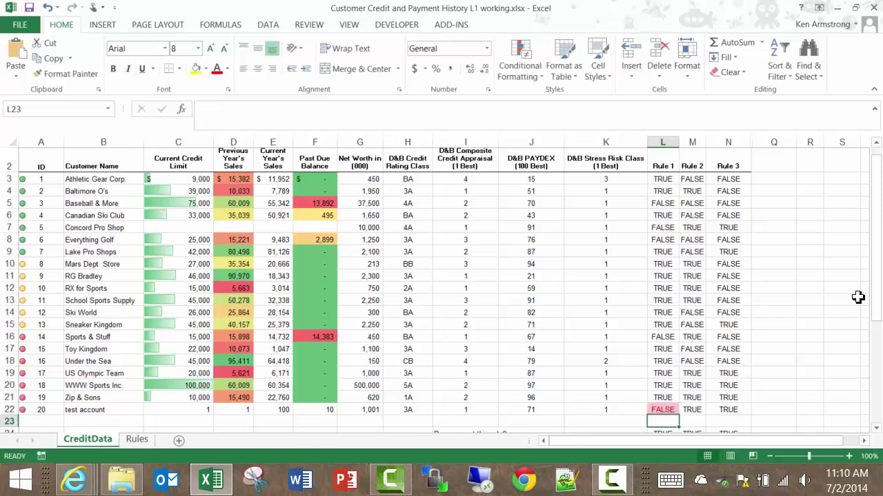
pyautogui.press('Up')
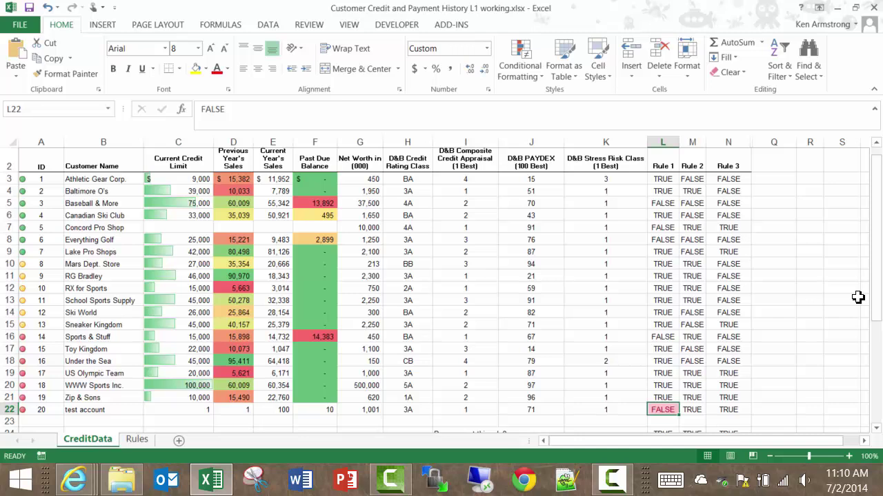
pyautogui.write('x')
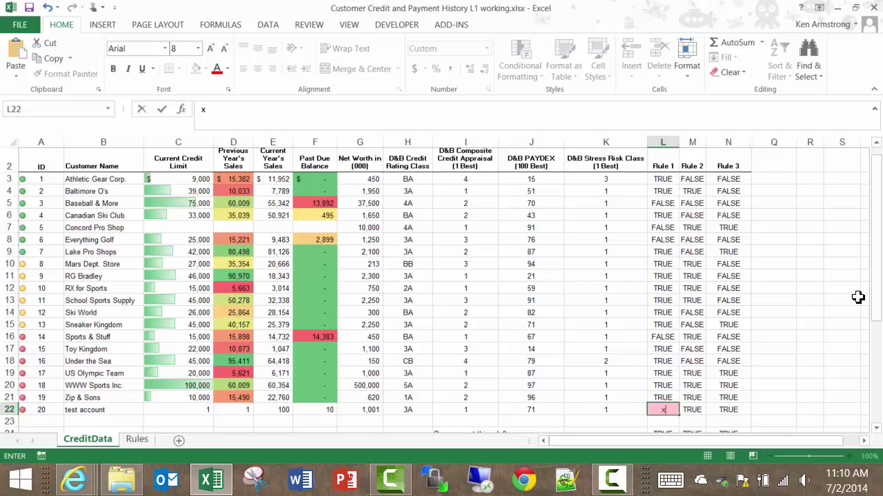
pyautogui.press('Return')
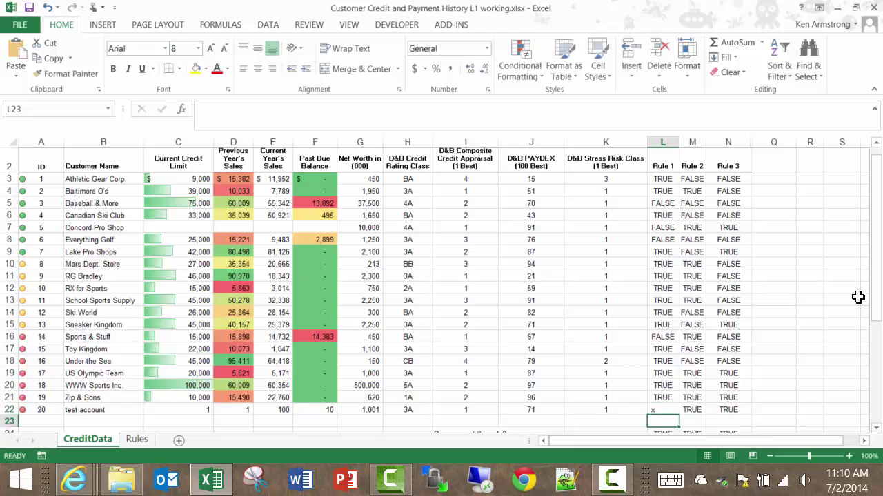
pyautogui.press('Up')
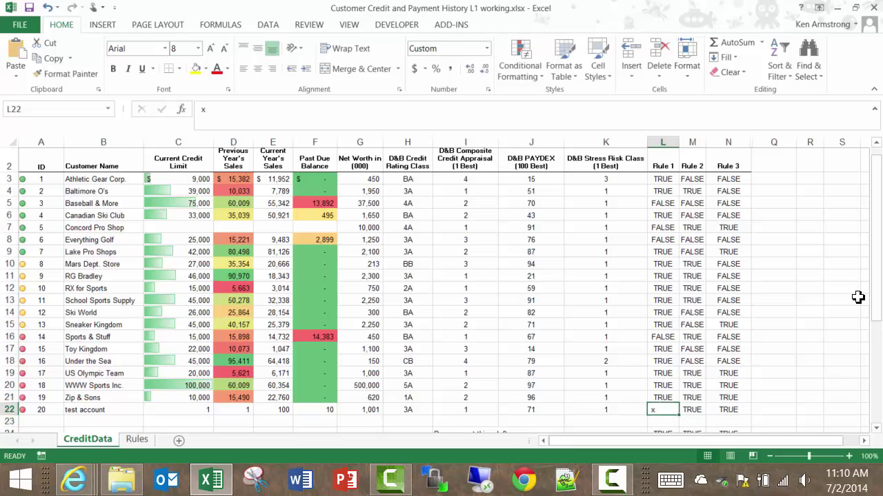
# - Set up a Specific Text rule matching cells whose text begins with T
pyautogui.click(528, 74)
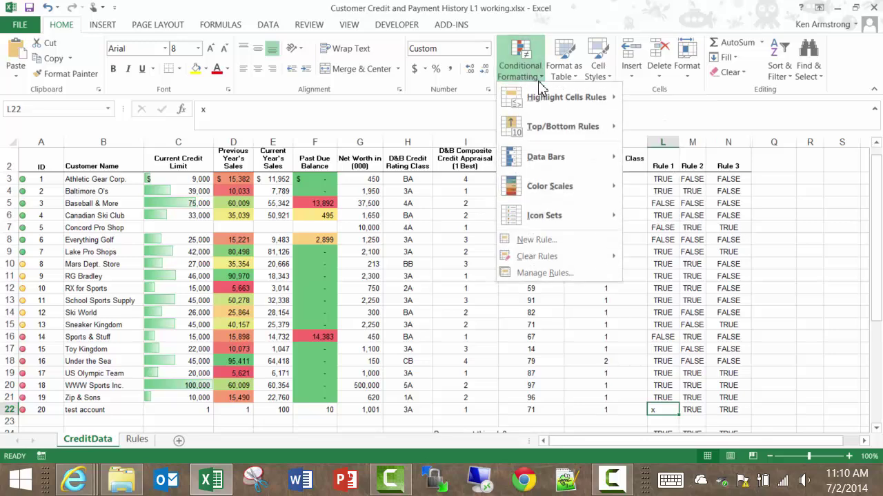
pyautogui.moveTo(585, 100)
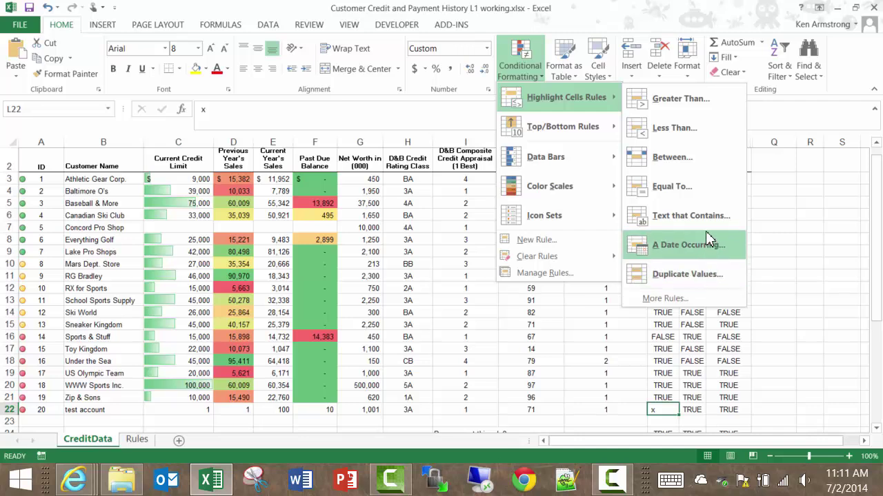
pyautogui.click(672, 299)
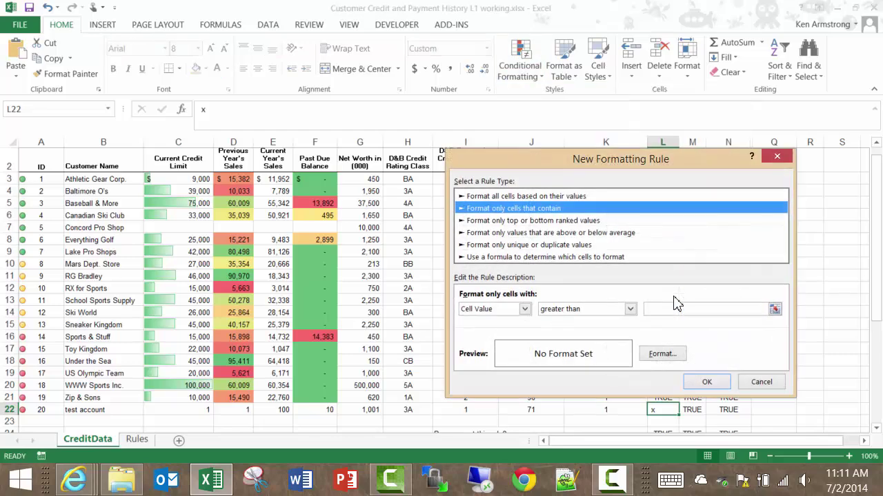
pyautogui.click(525, 309)
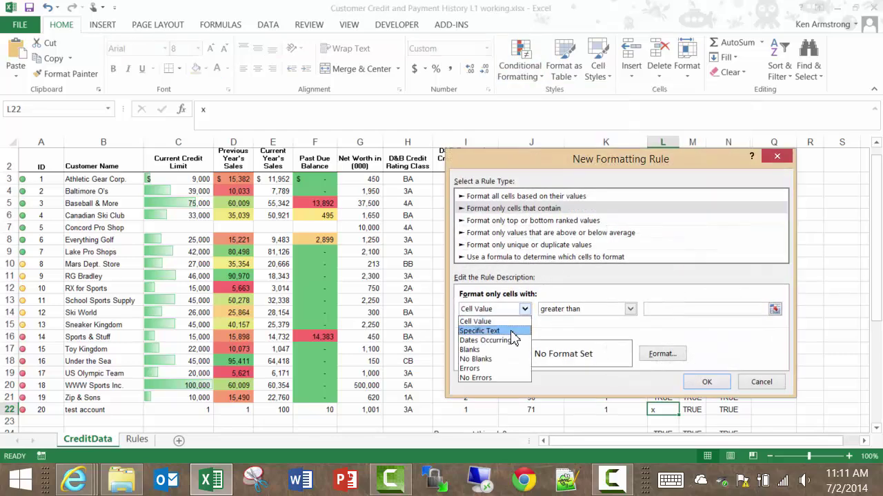
pyautogui.click(514, 331)
pyautogui.click(599, 309)
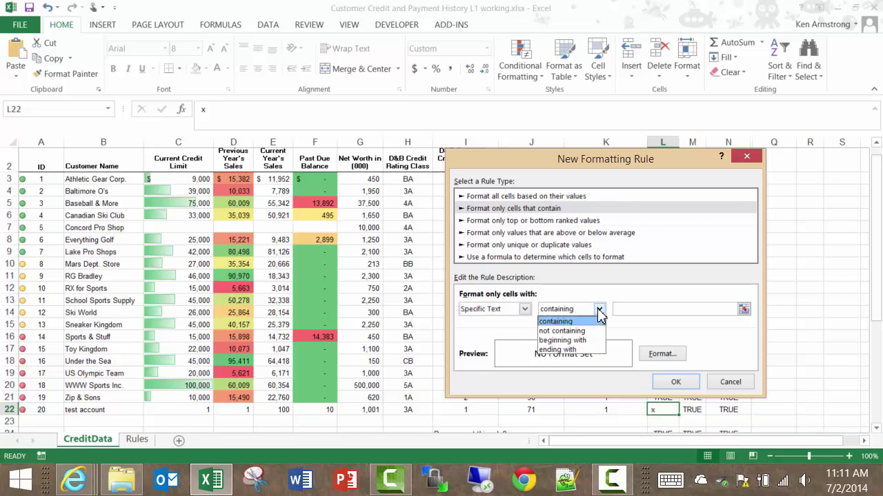
pyautogui.click(583, 340)
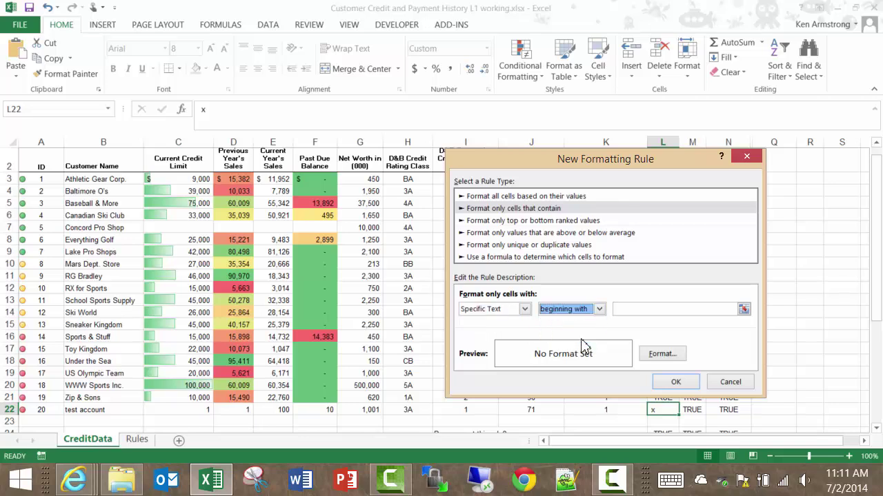
pyautogui.click(627, 310)
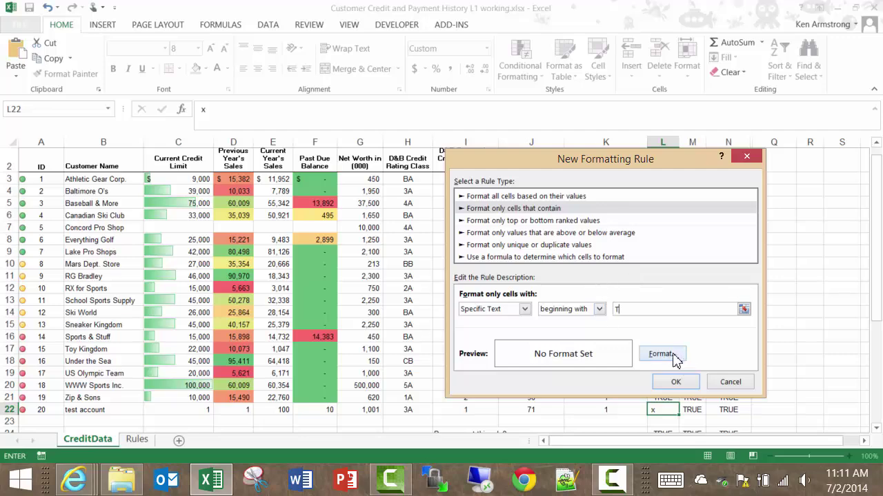
# - Give the begins-with-T rule a yellow fill and save it
pyautogui.click(661, 353)
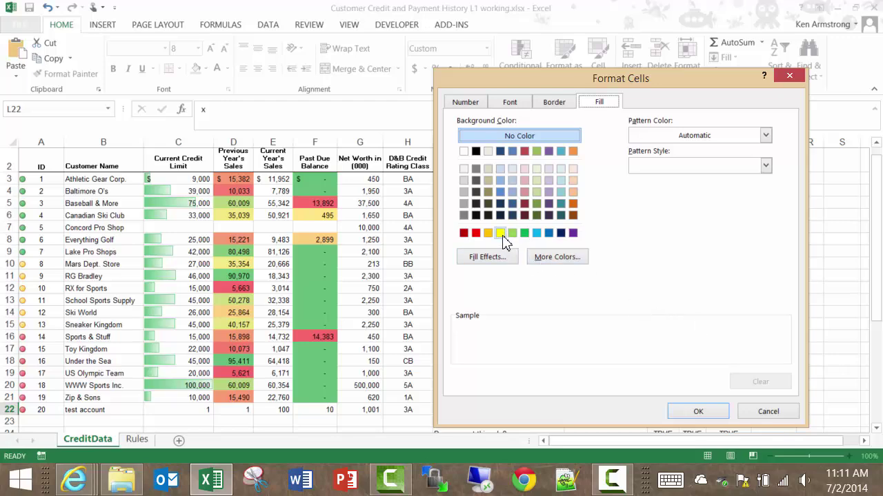
pyautogui.click(501, 235)
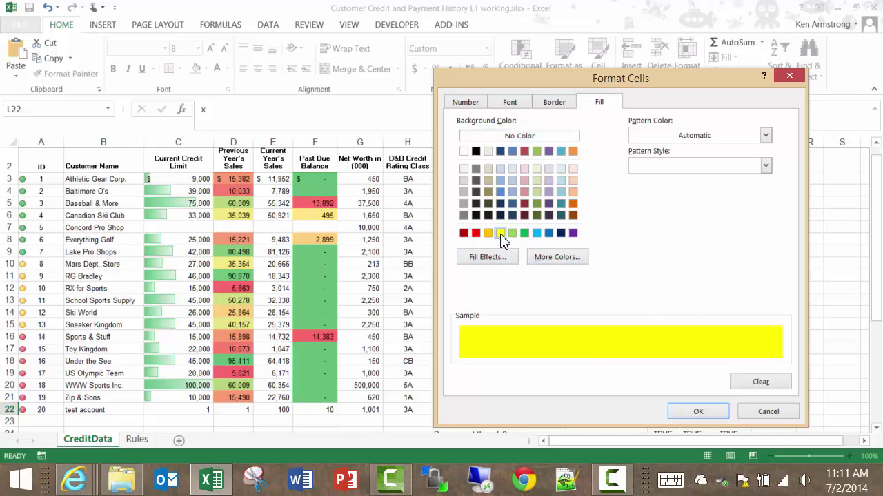
pyautogui.click(697, 412)
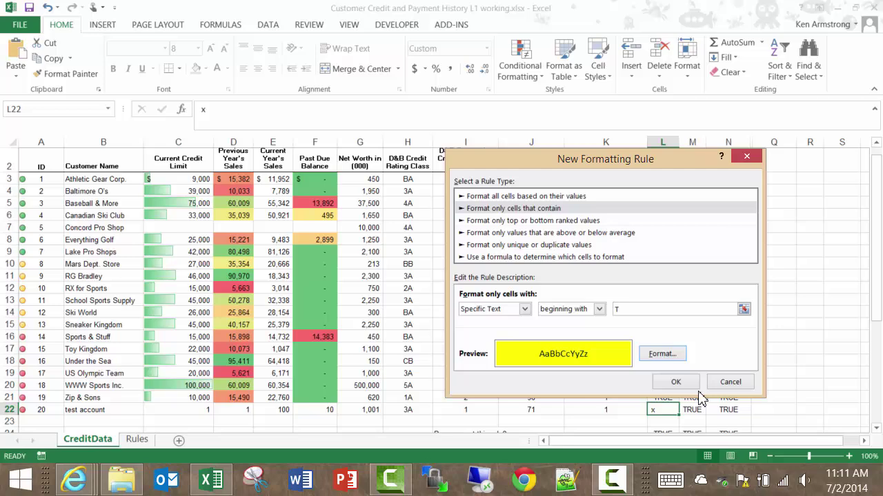
pyautogui.click(687, 385)
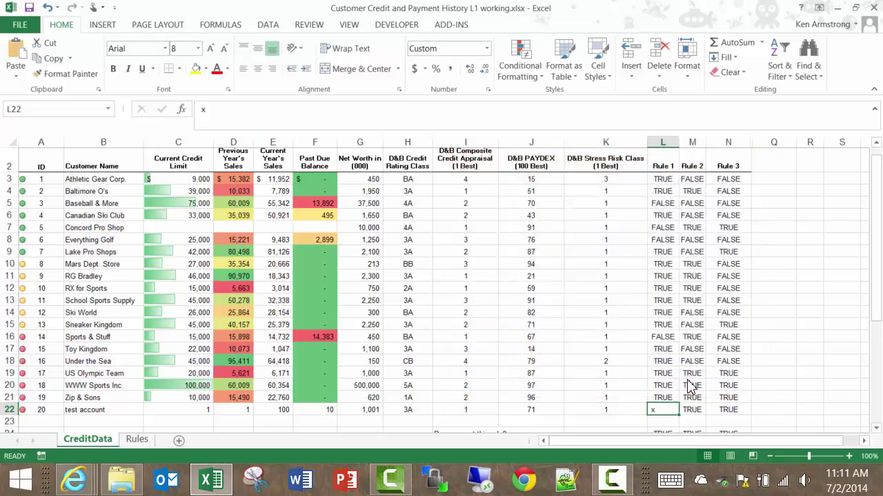
# - In Manage Rules, move the Cell Value = TRUE rule up twice to the top and confirm
pyautogui.click(529, 69)
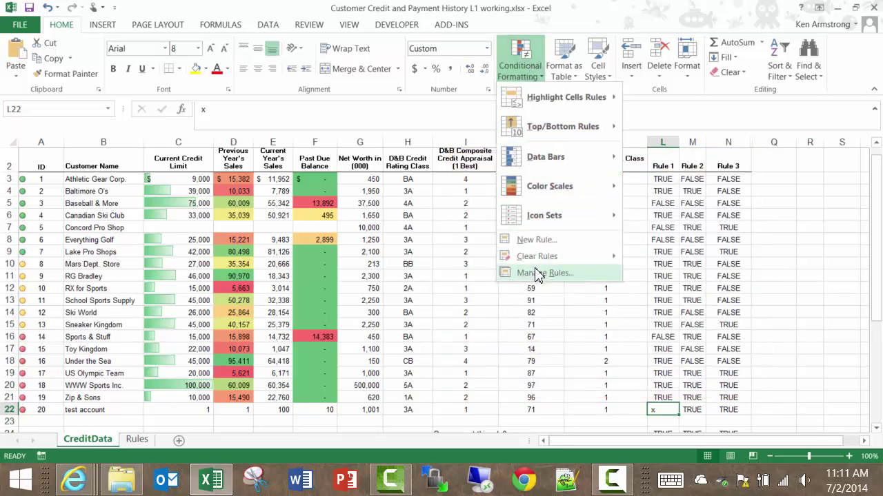
pyautogui.click(536, 273)
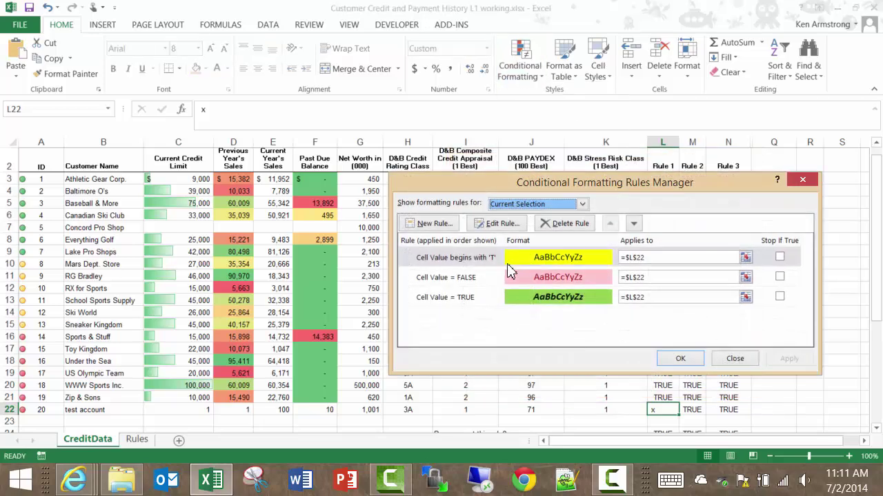
pyautogui.click(458, 303)
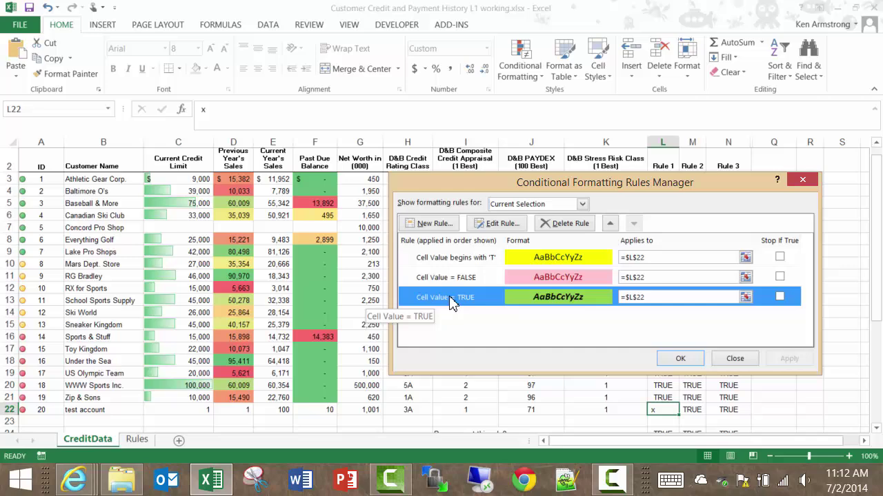
pyautogui.click(609, 224)
pyautogui.click(610, 223)
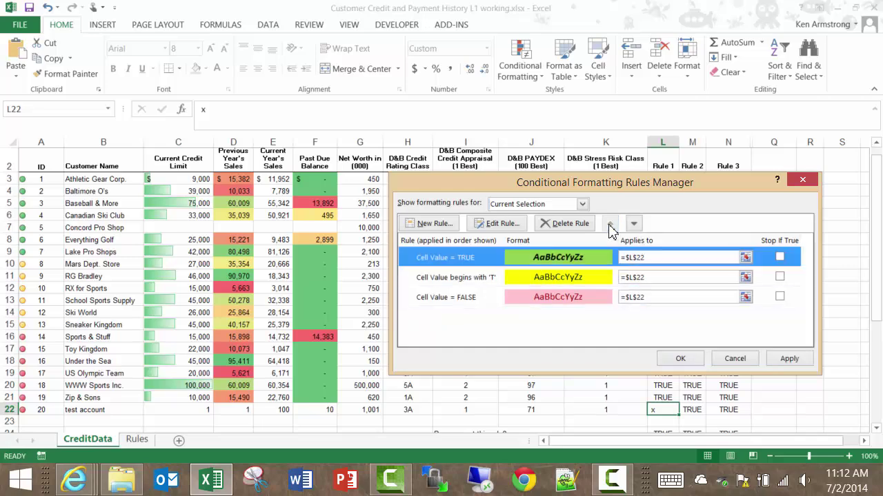
pyautogui.click(681, 359)
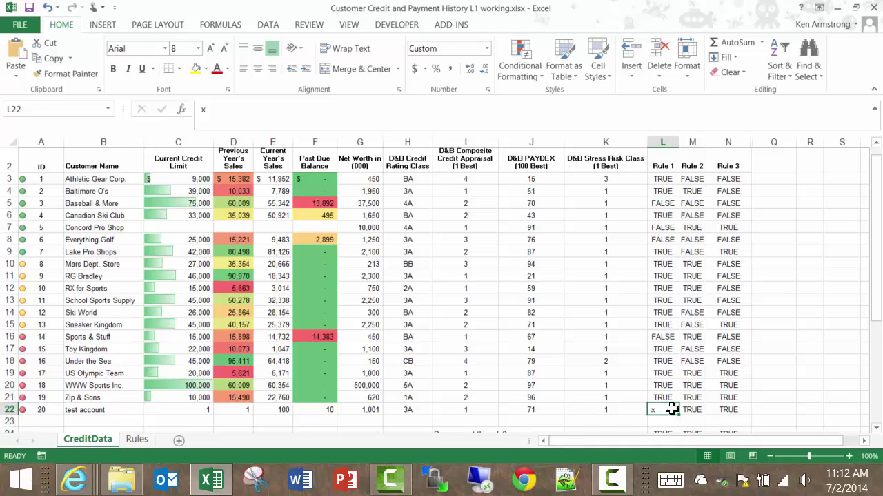
pyautogui.write('true')
pyautogui.press('Return')
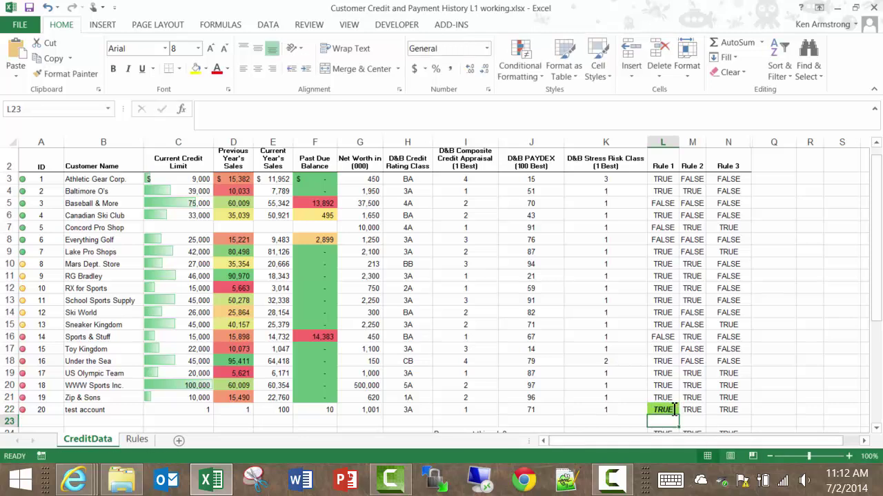
pyautogui.click(674, 409)
pyautogui.write('timmy')
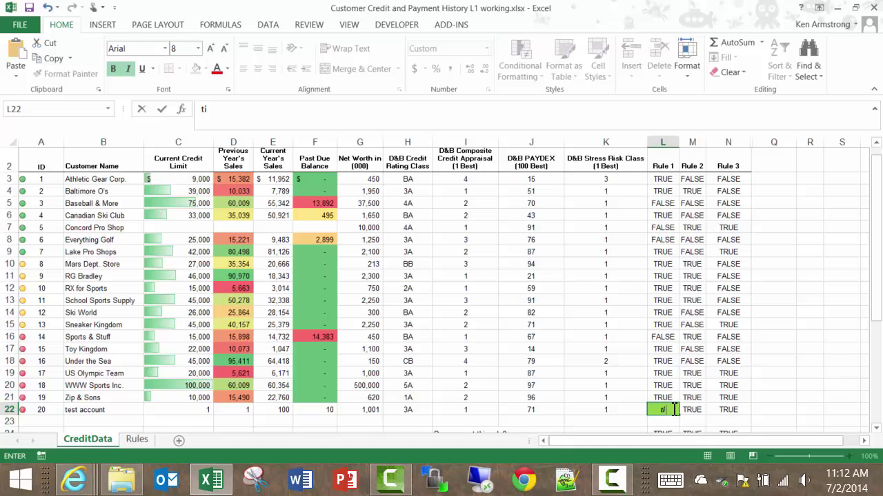
pyautogui.press('Return')
pyautogui.click(673, 410)
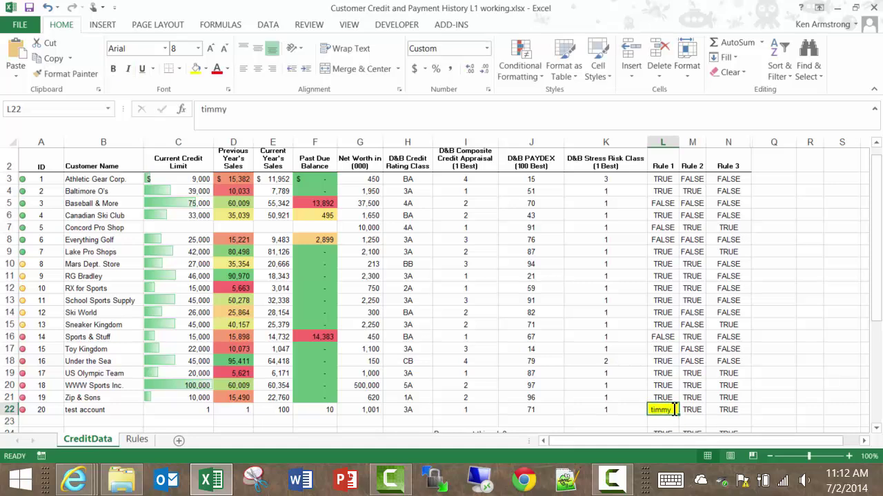
pyautogui.write('false')
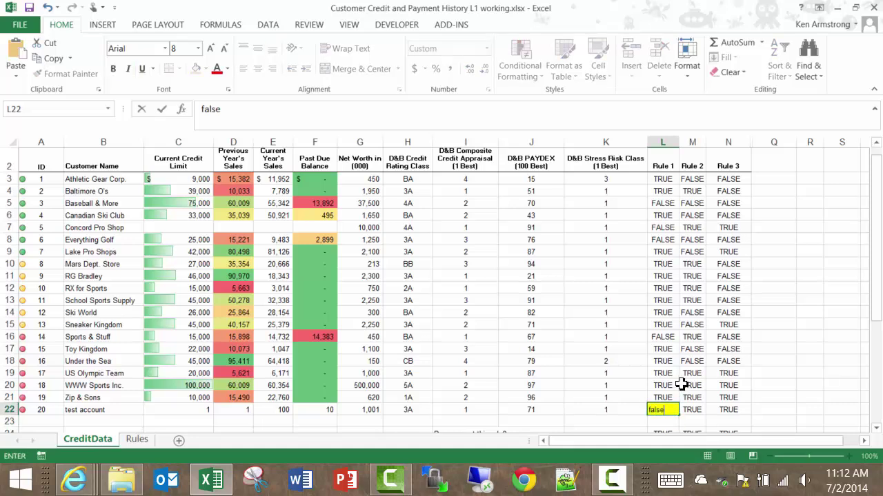
pyautogui.press('Return')
pyautogui.press('Up')
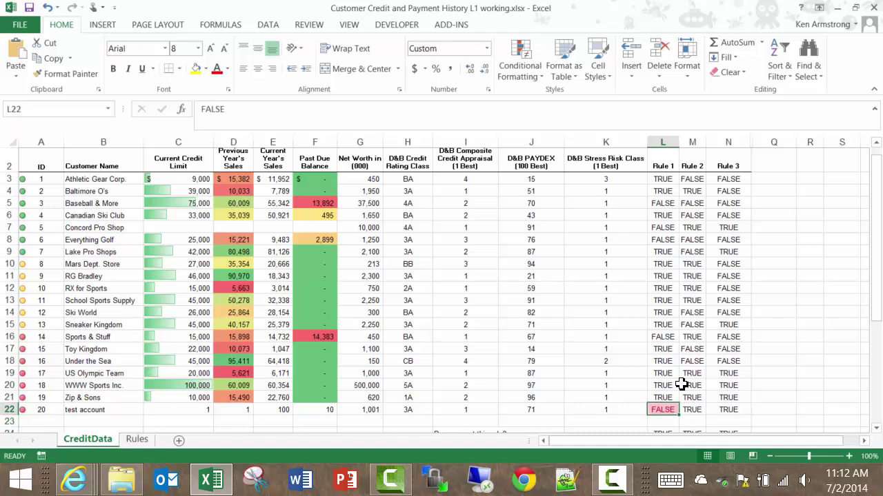
pyautogui.write('x')
pyautogui.press('Return')
pyautogui.press('Up')
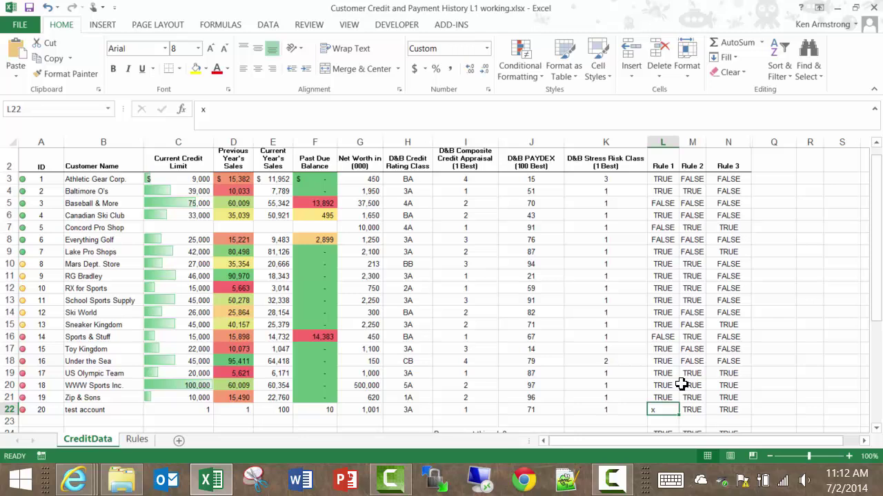
# - Paint L22's green/pink Rule formatting over L3:N22 and widen column M
pyautogui.click(89, 76)
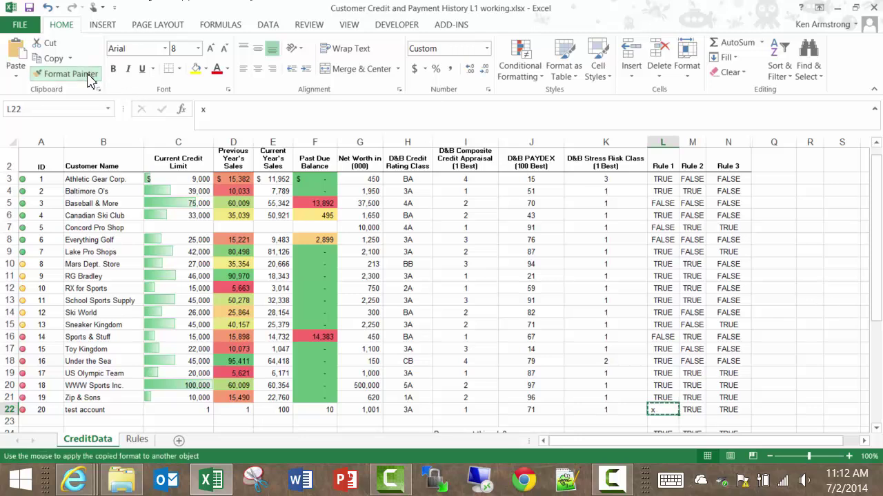
pyautogui.moveTo(675, 407)
pyautogui.mouseDown()
pyautogui.moveTo(728, 265)
pyautogui.moveTo(721, 185)
pyautogui.mouseUp()
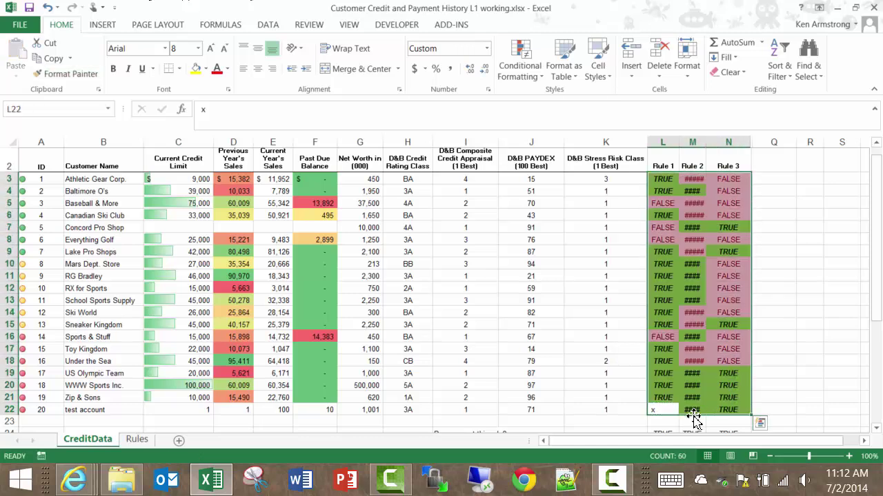
pyautogui.moveTo(705, 143); pyautogui.dragTo(710, 143)
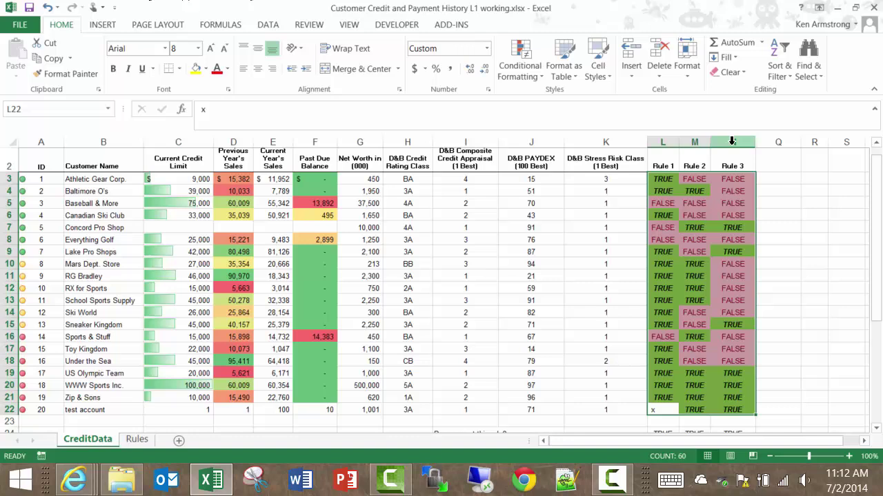
# - Copy L21's Rule 1 formula into L22, restoring =F22<0.1*E22
pyautogui.click(673, 397)
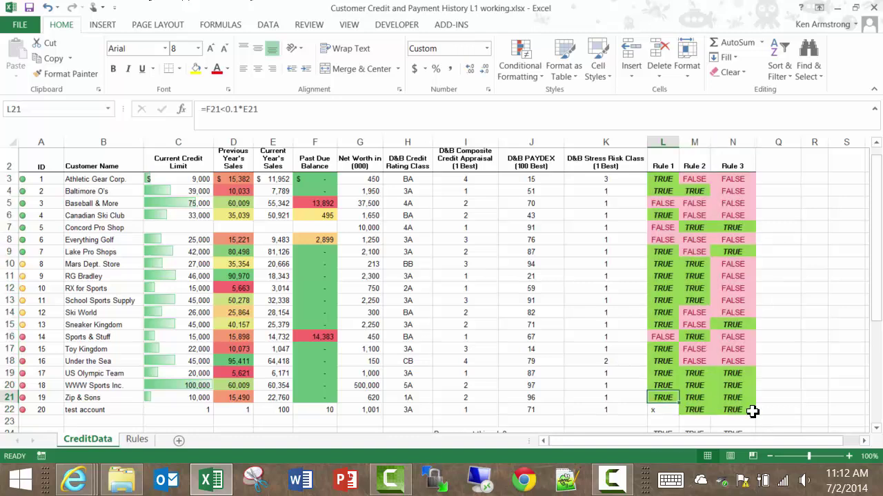
pyautogui.hotkey('ctrl', 'c')
pyautogui.press('Down')
pyautogui.hotkey('ctrl', 'v')
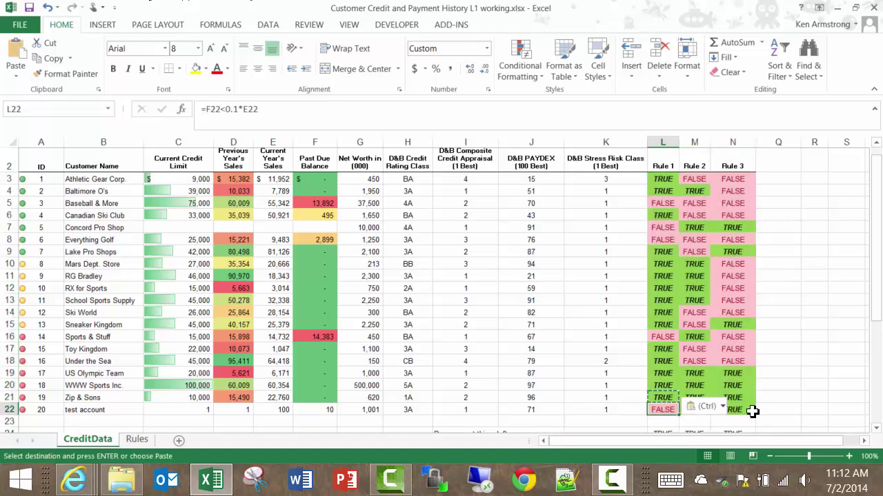
pyautogui.click(598, 213)
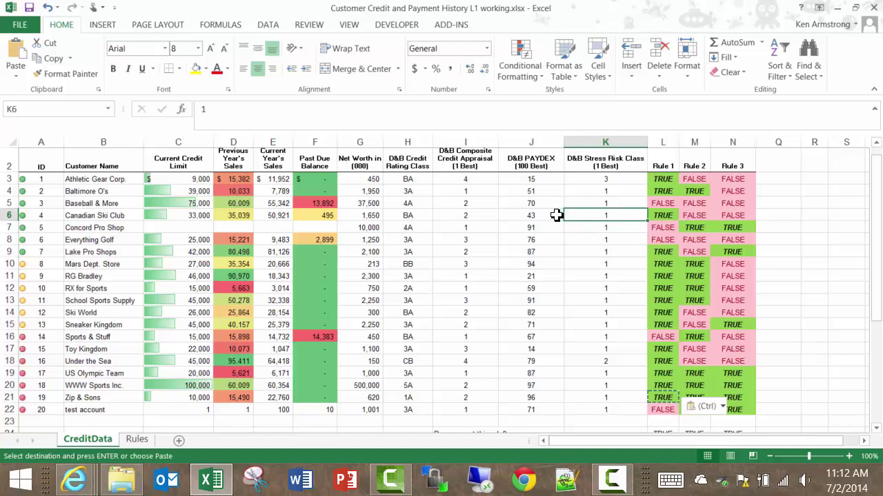
# - Add a formula rule =$g22>10000 to the row 22 cells, filling them light green
pyautogui.click(369, 181)
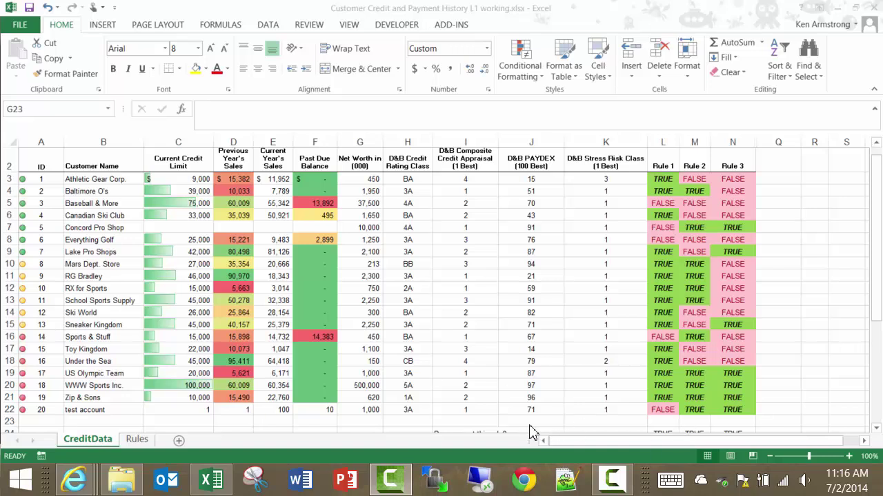
pyautogui.moveTo(48, 407); pyautogui.dragTo(724, 409)
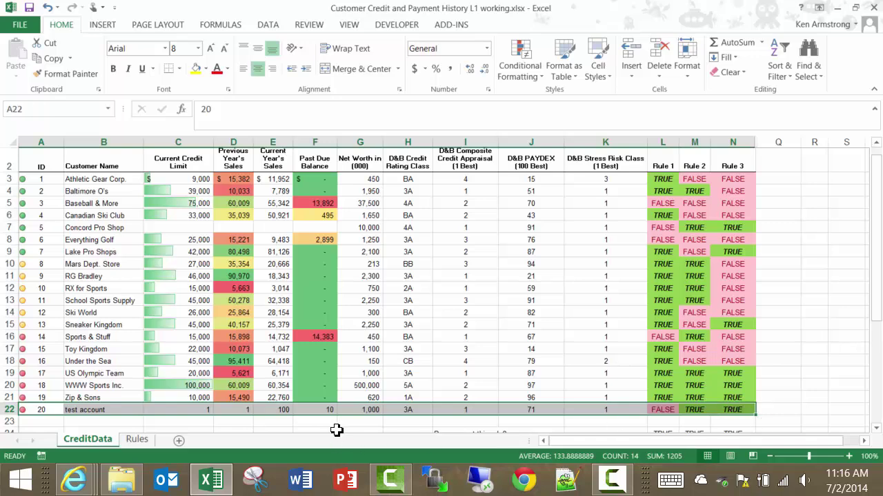
pyautogui.click(532, 75)
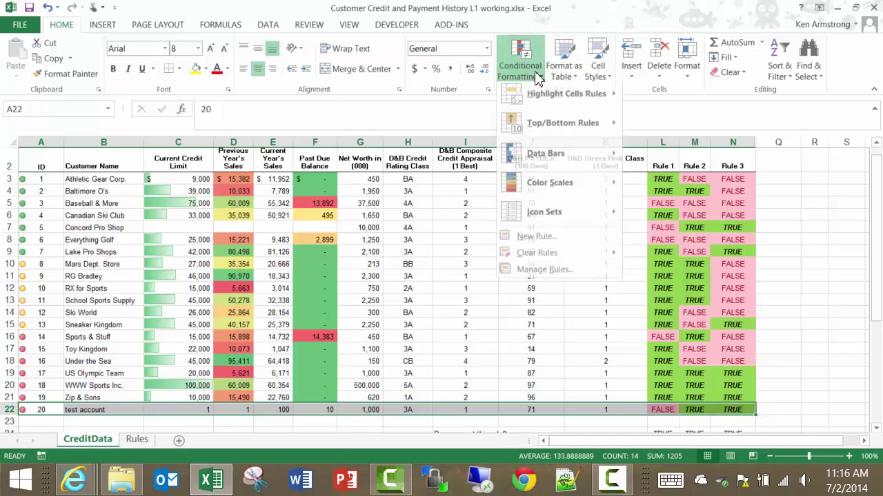
pyautogui.click(550, 240)
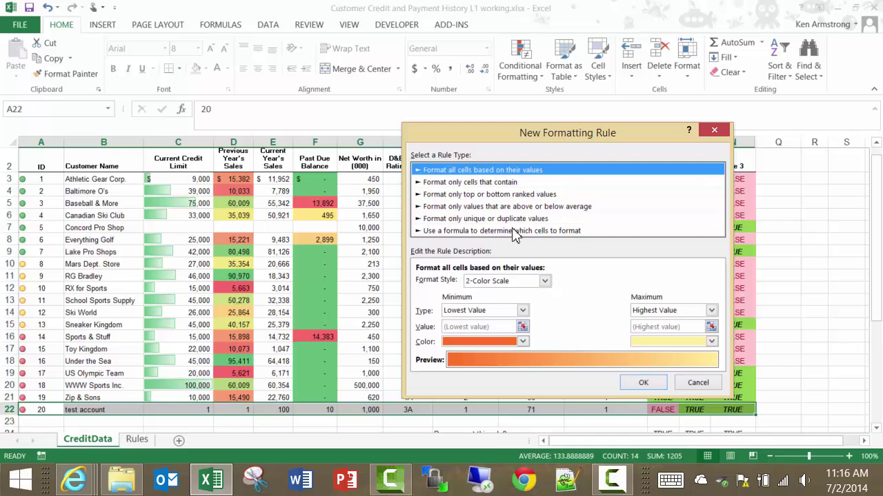
pyautogui.click(514, 231)
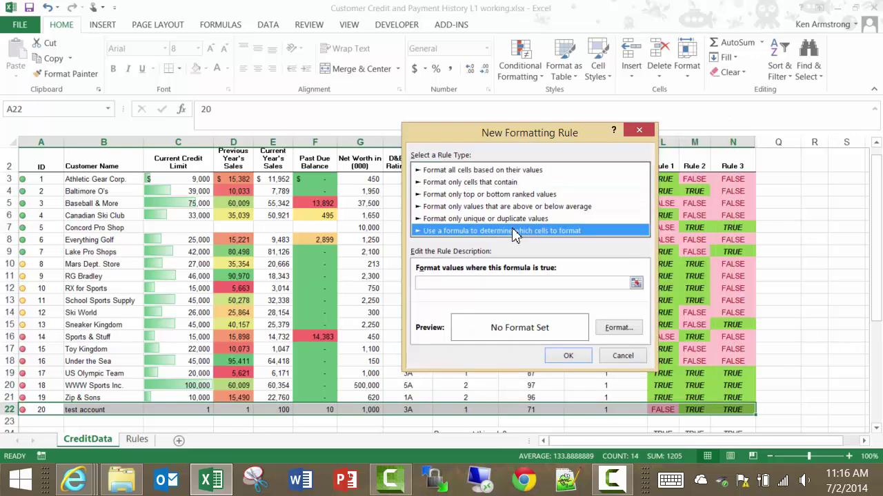
pyautogui.click(538, 283)
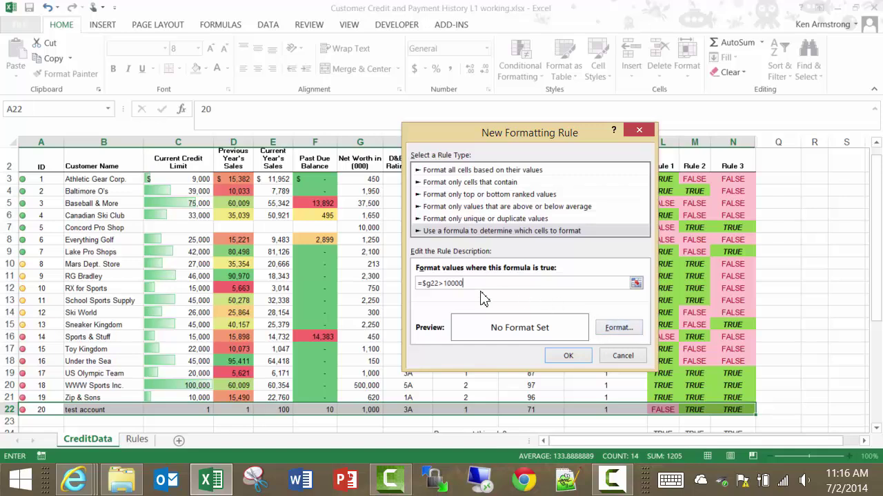
pyautogui.click(617, 328)
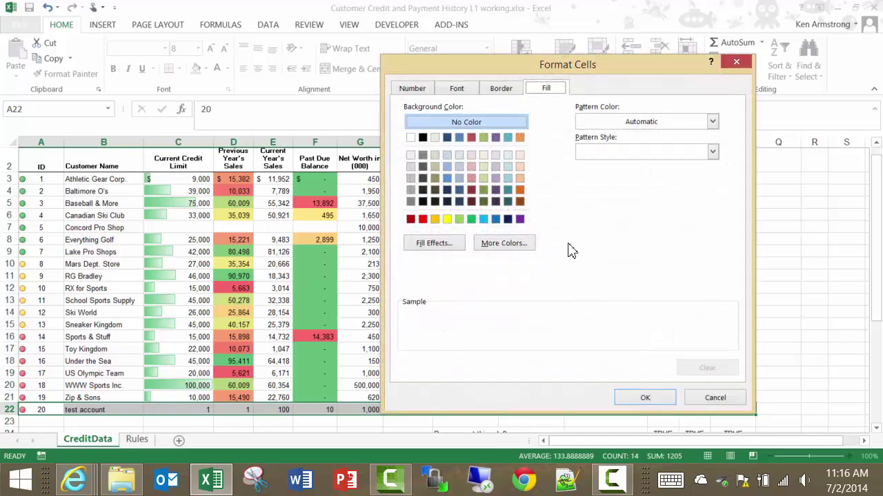
pyautogui.click(461, 218)
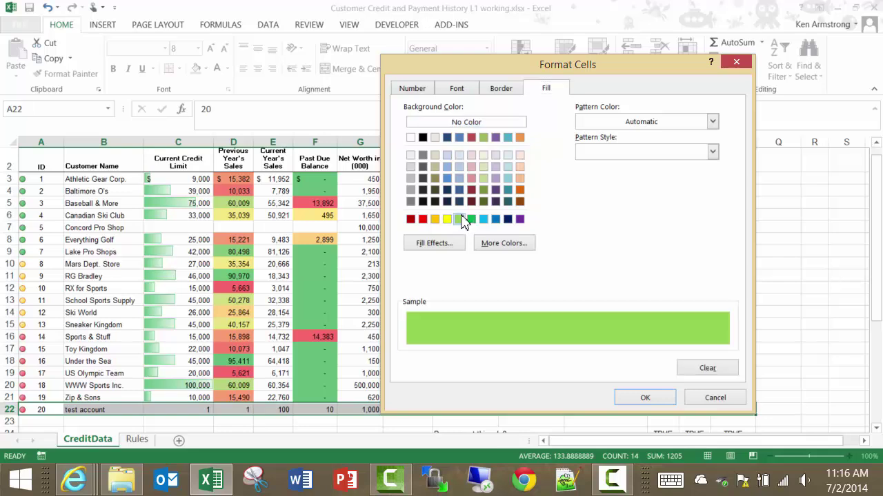
pyautogui.click(644, 398)
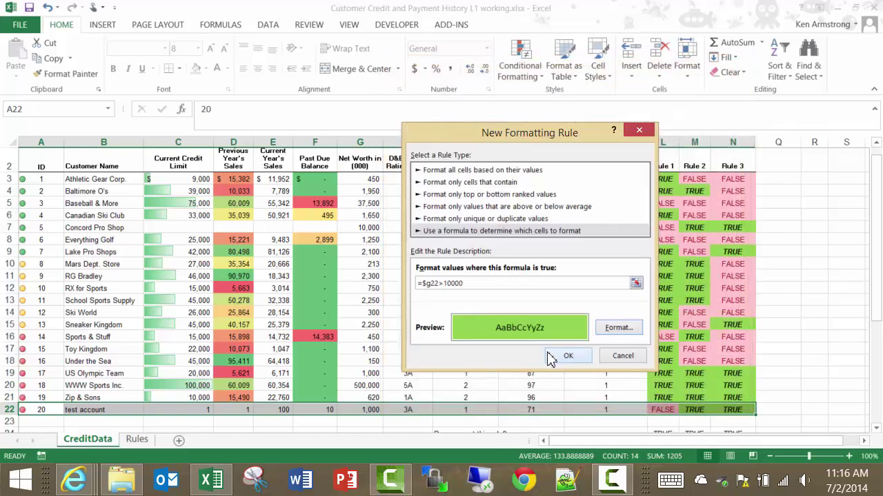
pyautogui.click(563, 354)
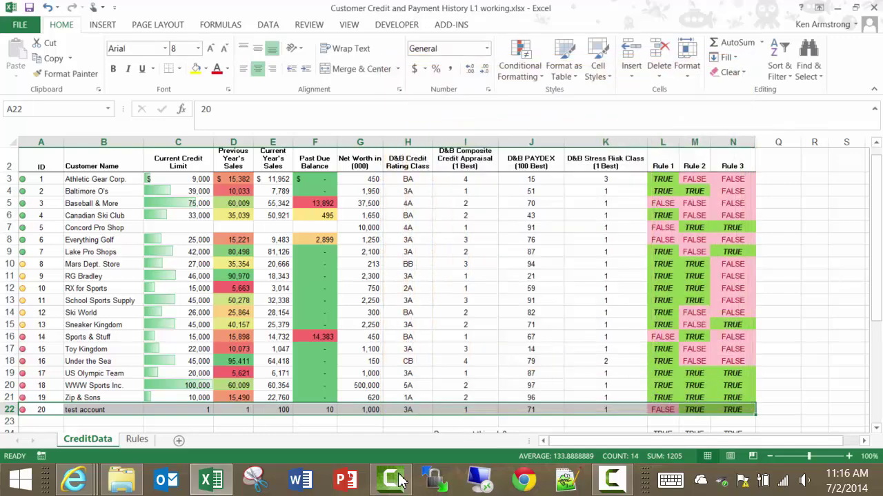
# - Change the test account's net worth in G22 to 10001
pyautogui.click(374, 409)
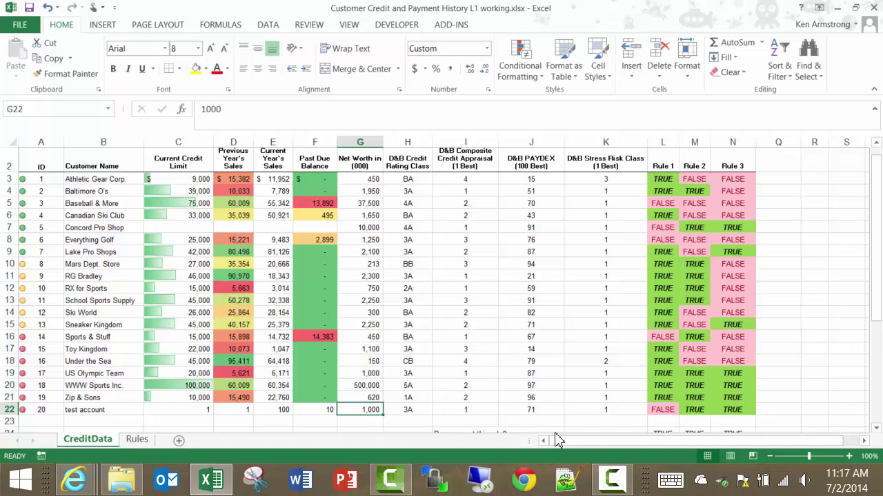
pyautogui.write('1')
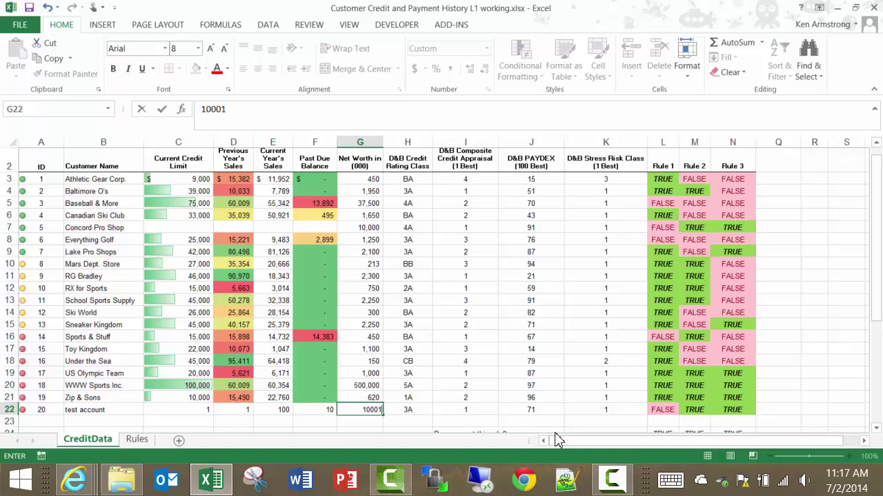
pyautogui.press('Return')
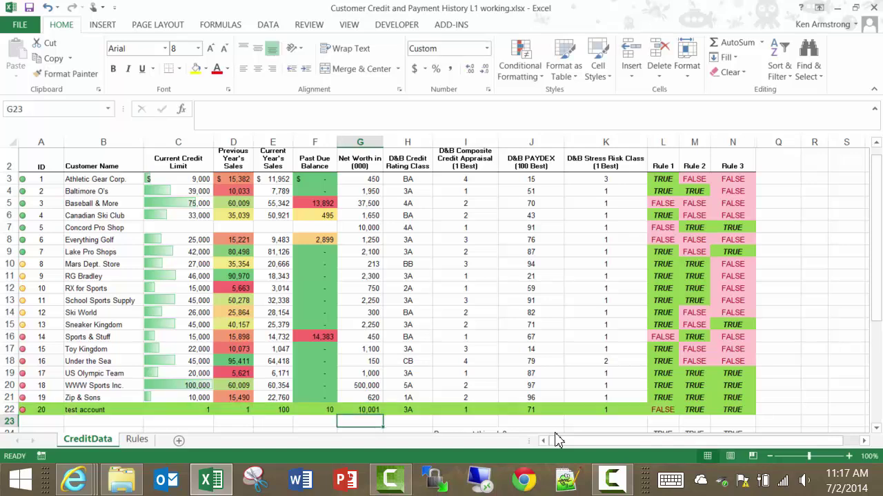
pyautogui.press('Up')
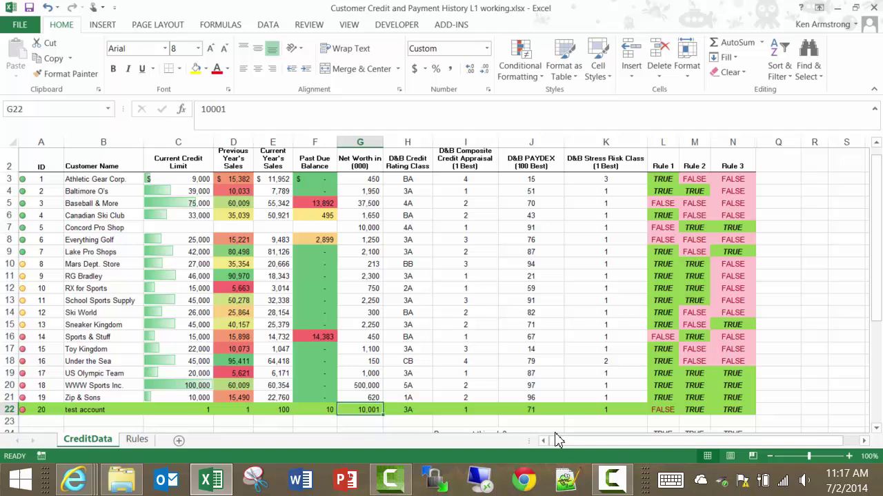
# - Format-paint row 22's green net-worth rule onto customer rows 3–21
pyautogui.moveTo(46, 410); pyautogui.dragTo(741, 409)
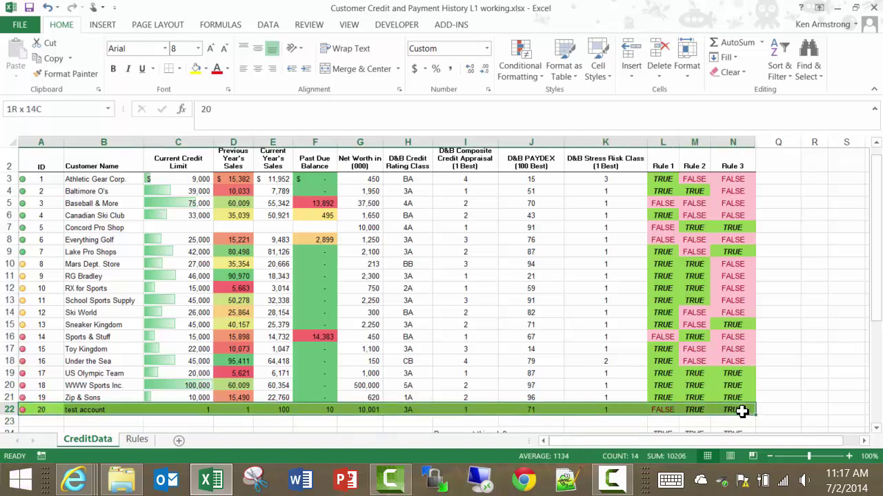
pyautogui.click(48, 74)
pyautogui.moveTo(33, 397)
pyautogui.mouseDown()
pyautogui.moveTo(473, 339)
pyautogui.moveTo(771, 224)
pyautogui.moveTo(733, 172)
pyautogui.moveTo(731, 179)
pyautogui.mouseUp()
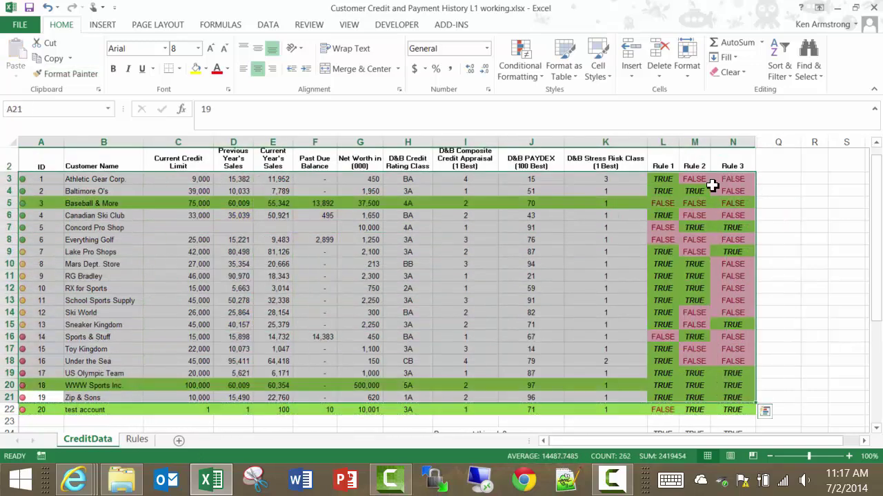
pyautogui.click(395, 314)
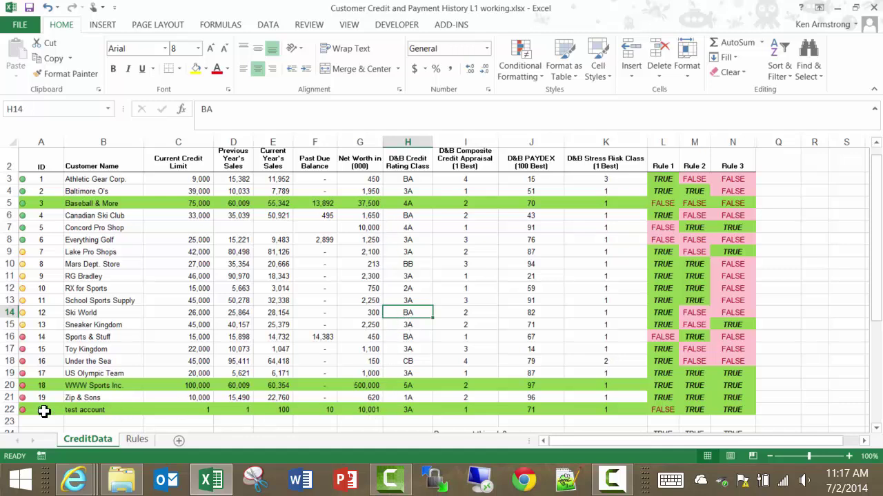
# - Give A22:N22 a formula rule =$g22<400 with a light orange fill
pyautogui.moveTo(39, 410); pyautogui.dragTo(209, 411)
pyautogui.moveTo(519, 404); pyautogui.dragTo(736, 411)
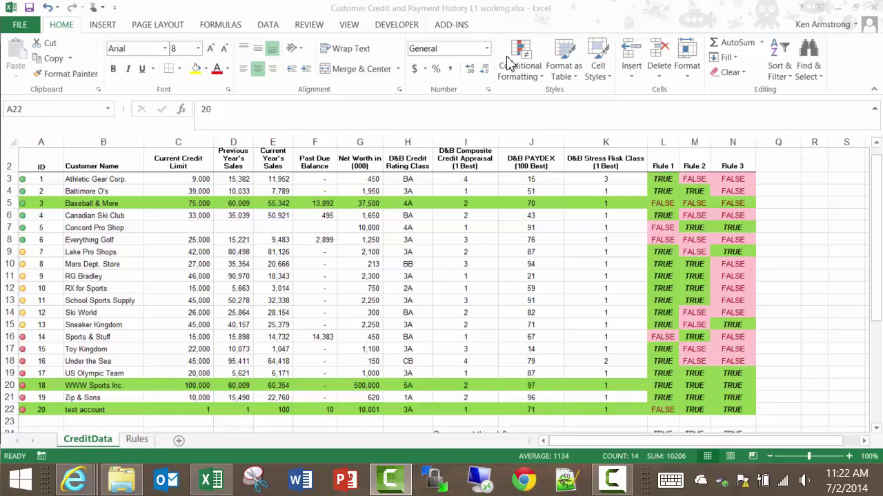
pyautogui.click(520, 67)
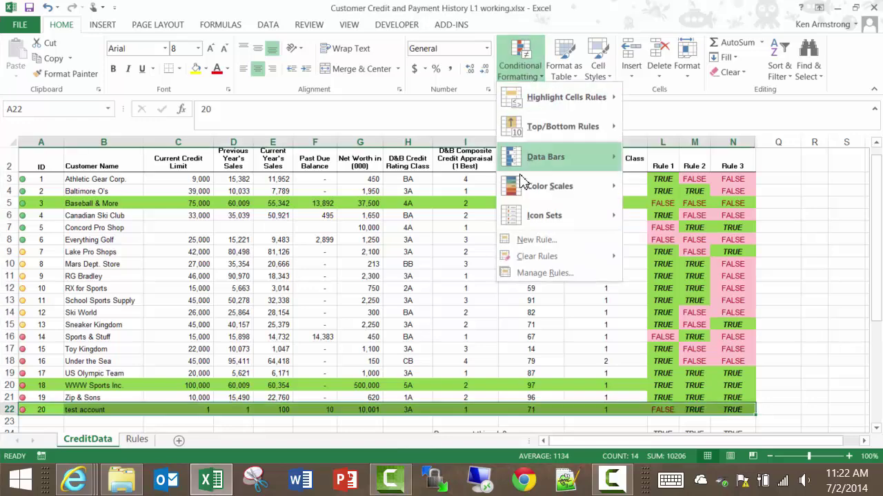
pyautogui.click(528, 239)
pyautogui.click(460, 203)
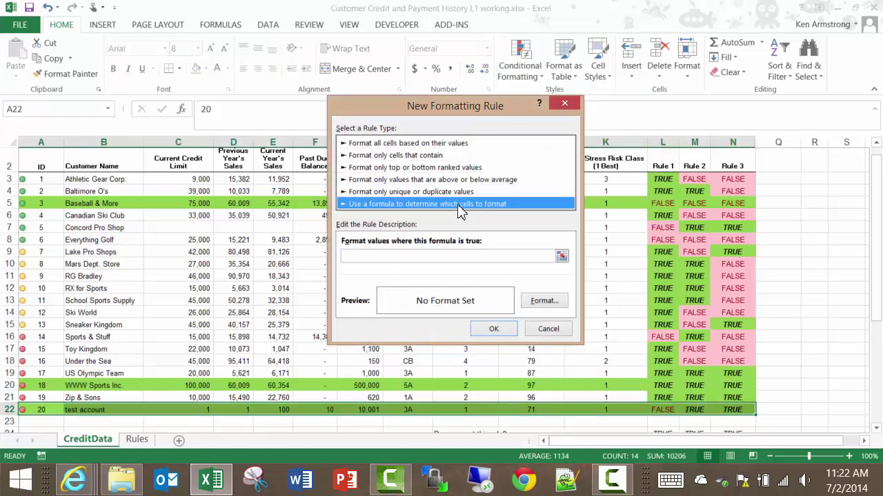
pyautogui.click(415, 257)
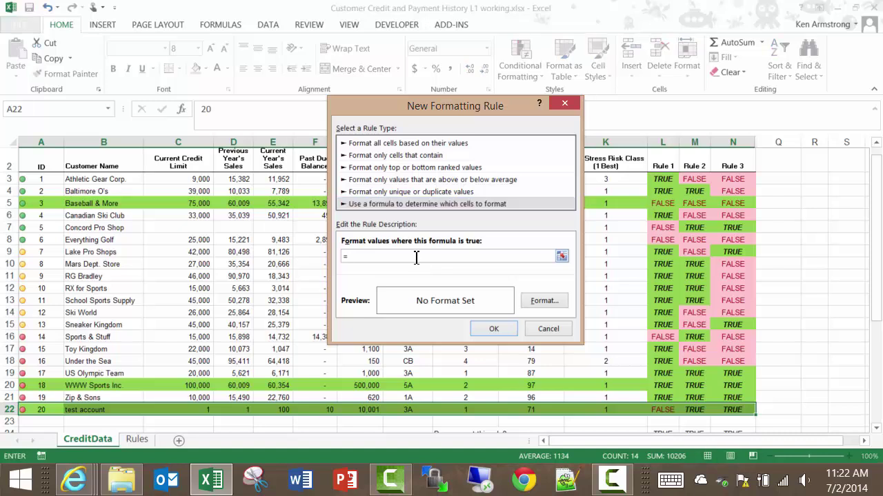
pyautogui.write('=$g22')
pyautogui.write('<400')
pyautogui.click(547, 304)
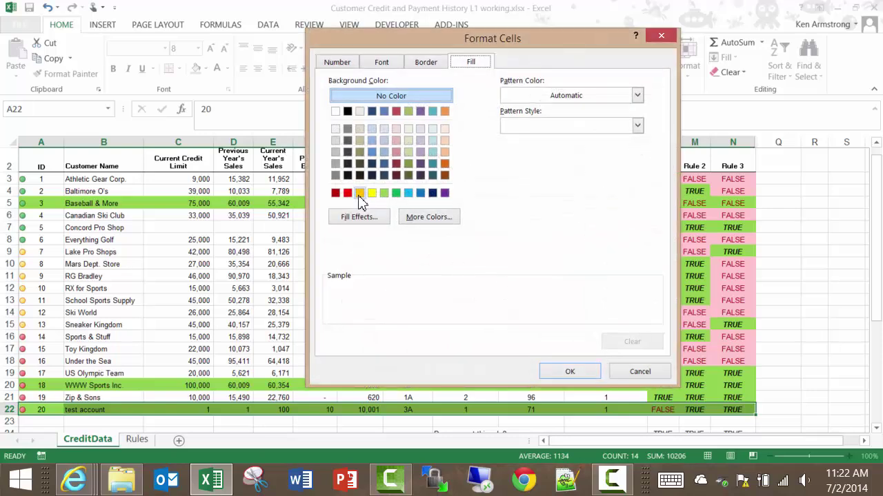
pyautogui.click(445, 153)
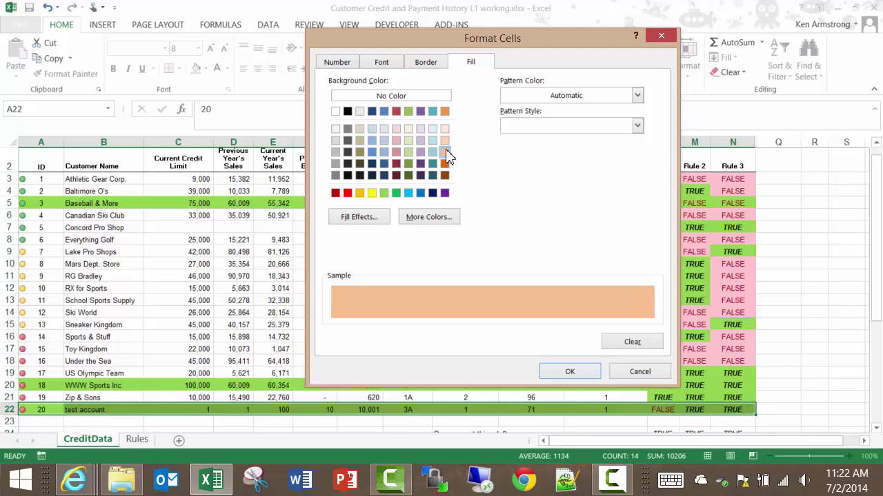
pyautogui.click(587, 374)
pyautogui.click(494, 332)
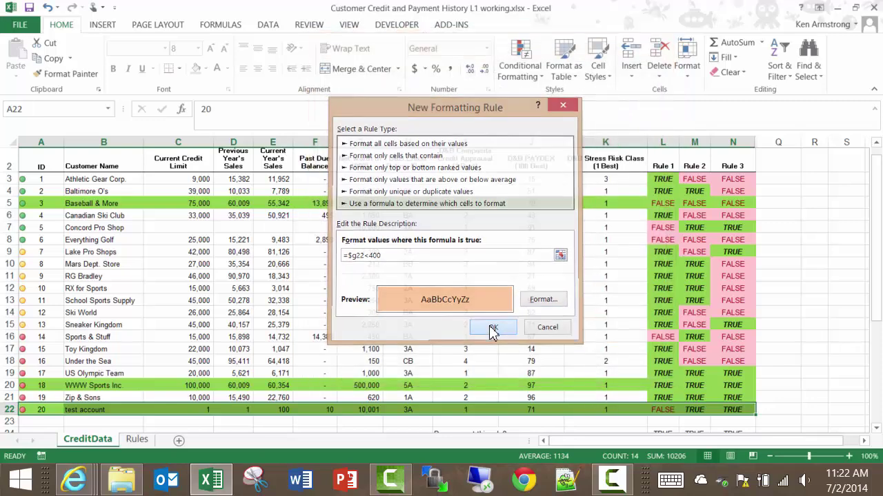
# - Format-paint row 22's orange rule over rows 3–21 and check Mars Dept. Store's 213 net worth
pyautogui.click(69, 74)
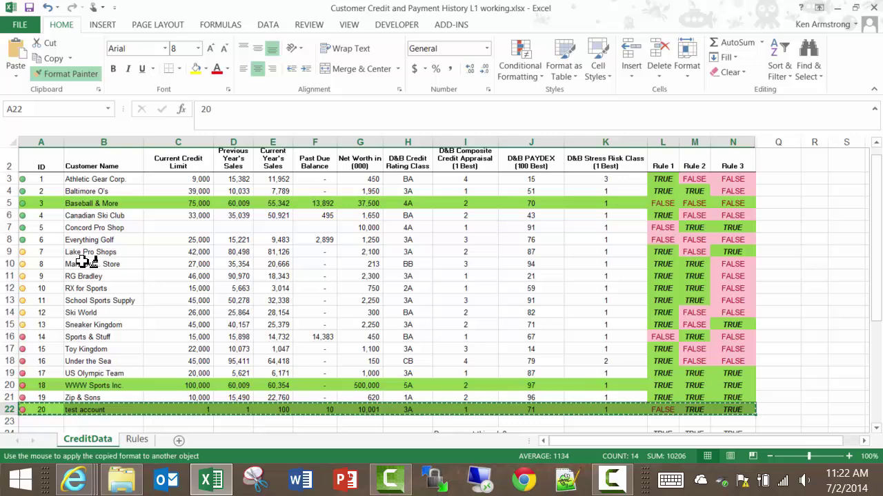
pyautogui.moveTo(52, 401)
pyautogui.mouseDown()
pyautogui.moveTo(656, 335)
pyautogui.moveTo(733, 229)
pyautogui.moveTo(729, 181)
pyautogui.mouseUp()
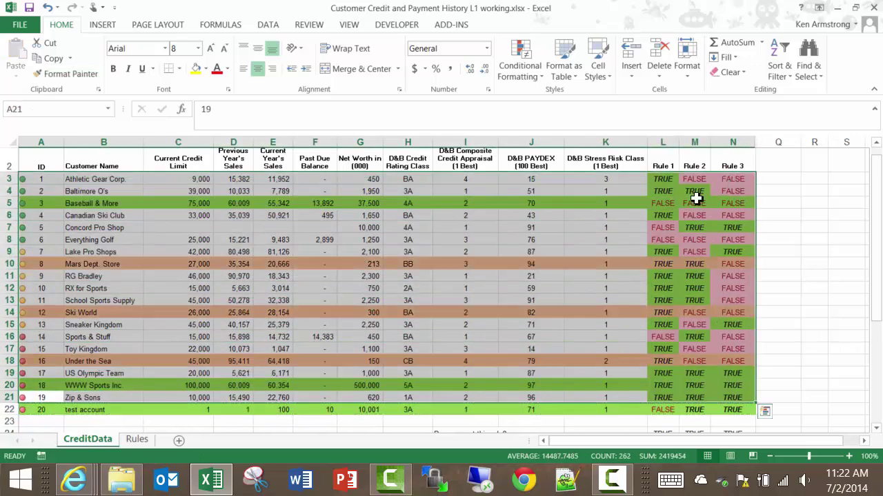
pyautogui.click(365, 263)
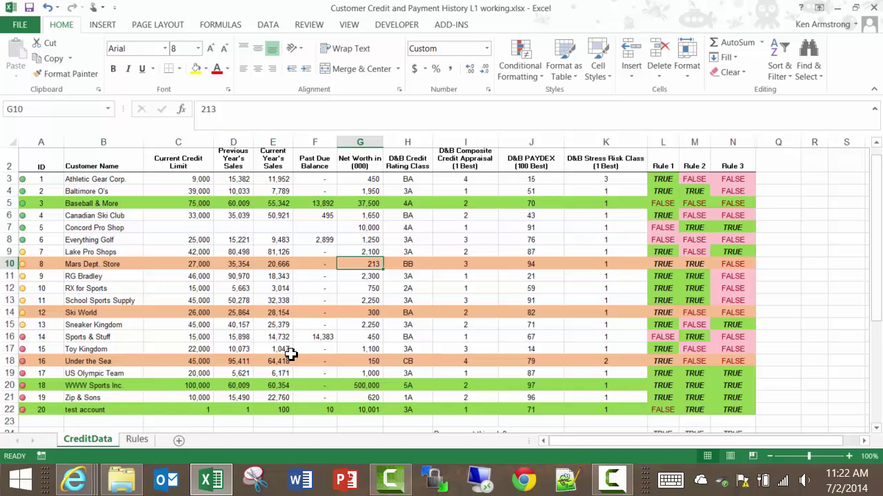
pyautogui.scroll(1, 290, 354)
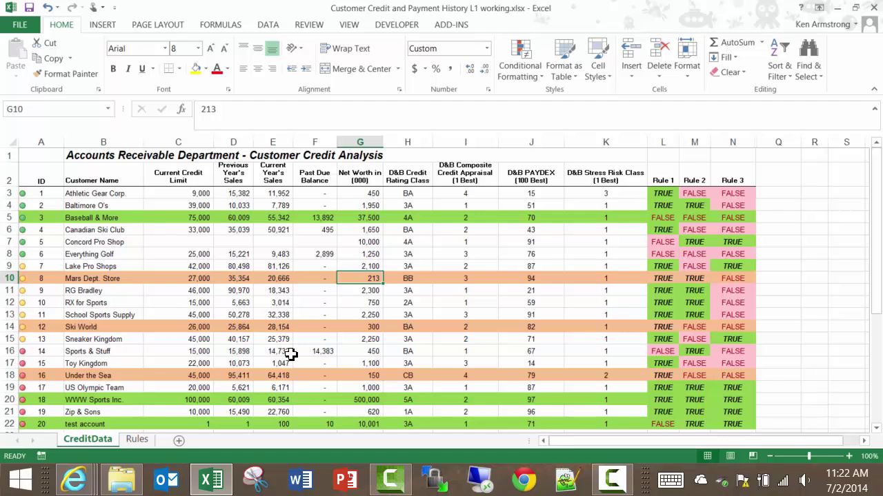